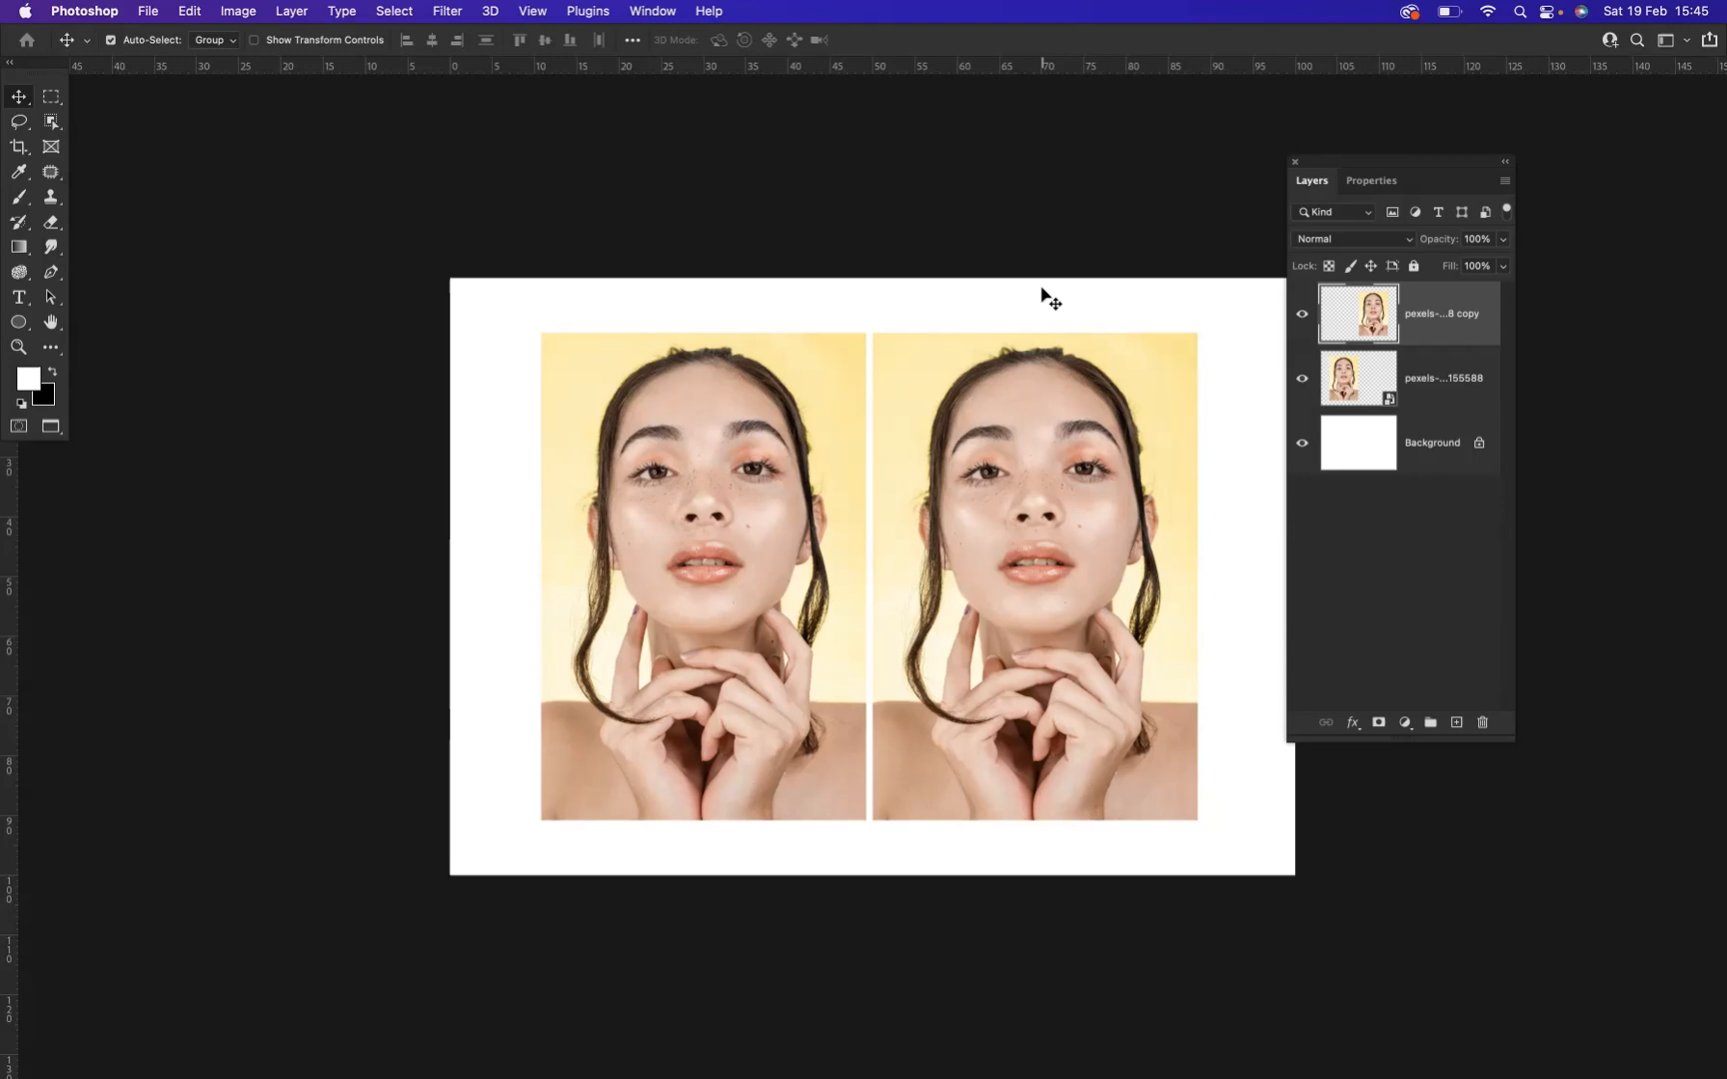
Compare the original smart object layer with its regular pixel copy, toggling the smart object's visibility and checking its available layer commands.
left_click(1451, 372)
left_click(1439, 310)
left_click(1423, 360)
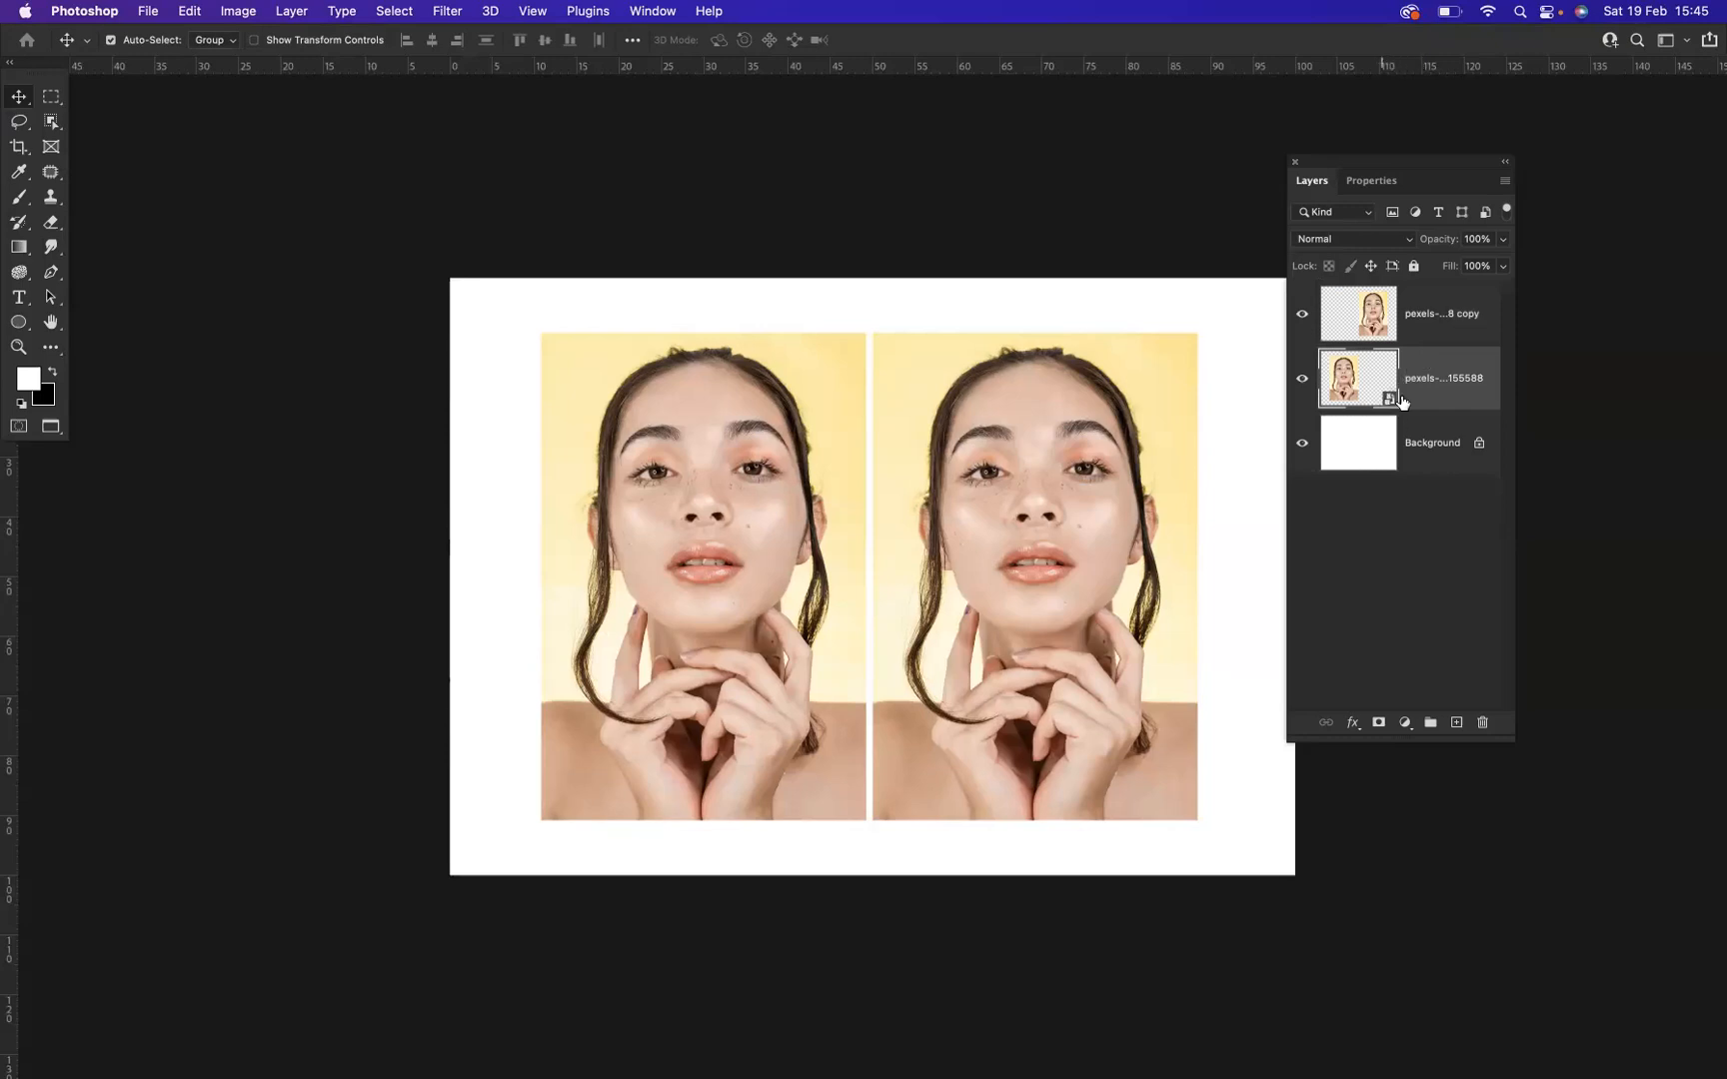
left_click(1301, 378)
left_click(1301, 378)
right_click(1434, 360)
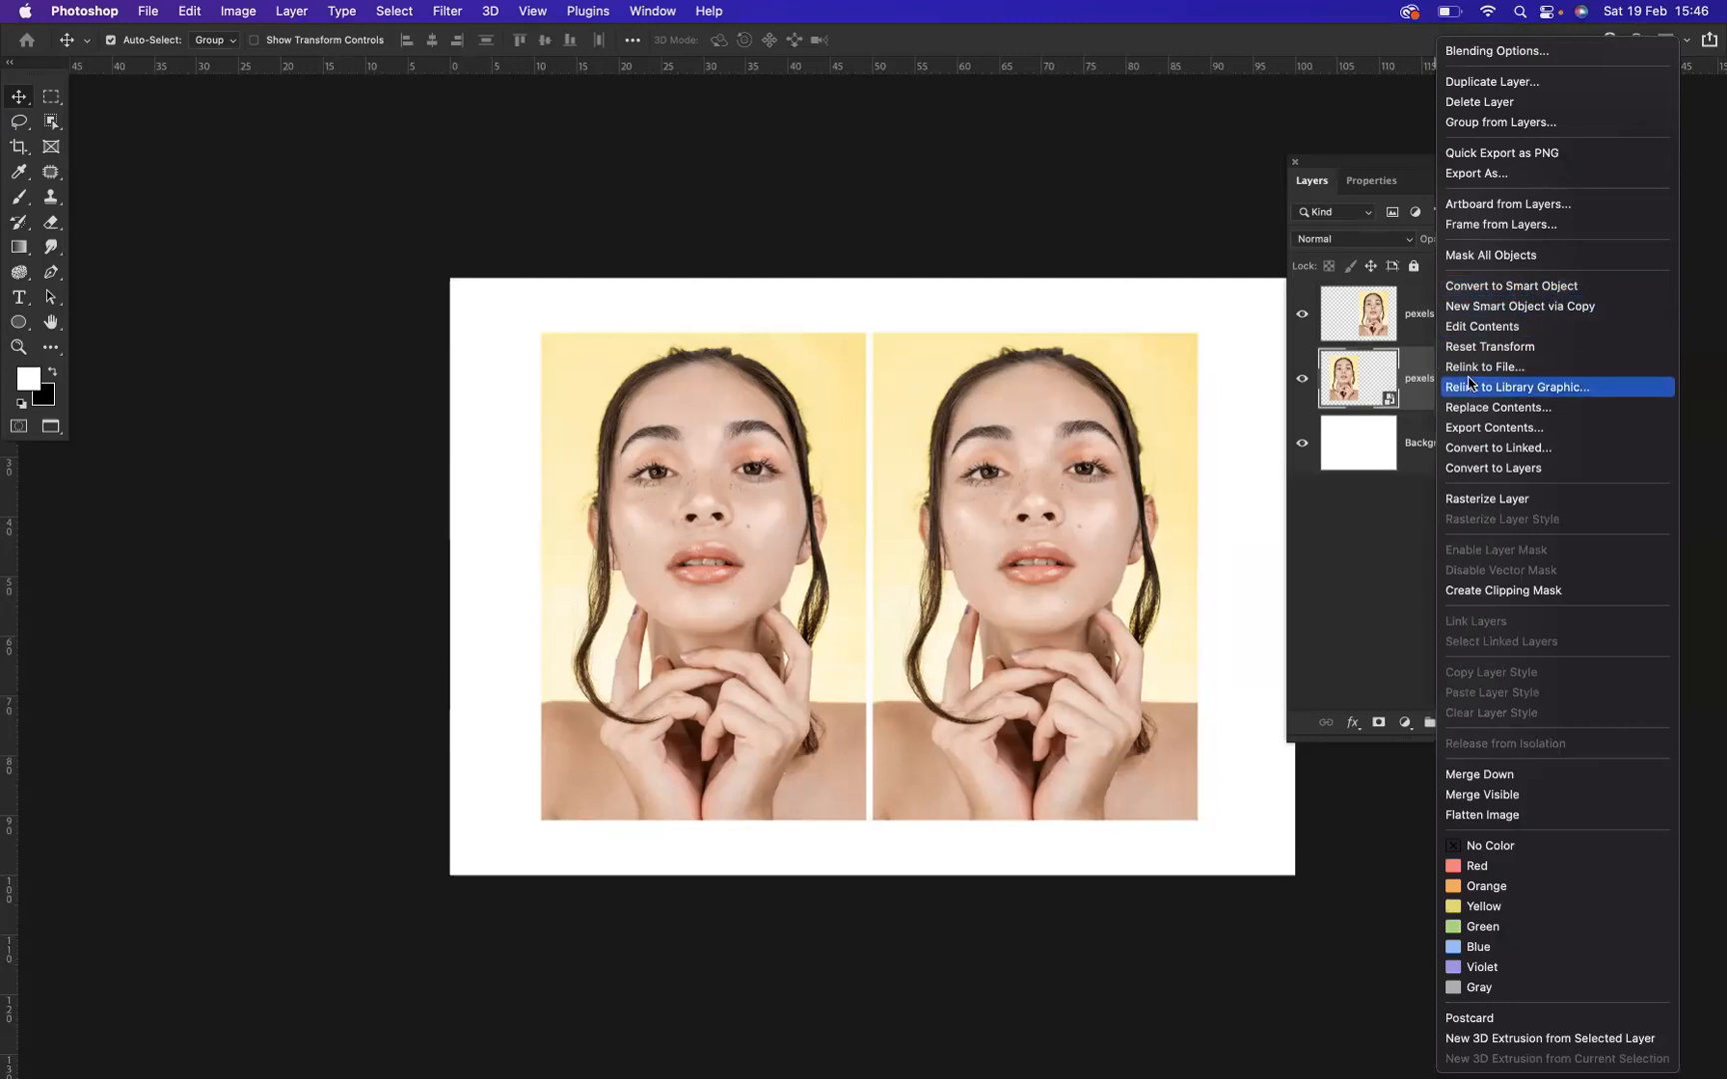
left_click(1415, 370)
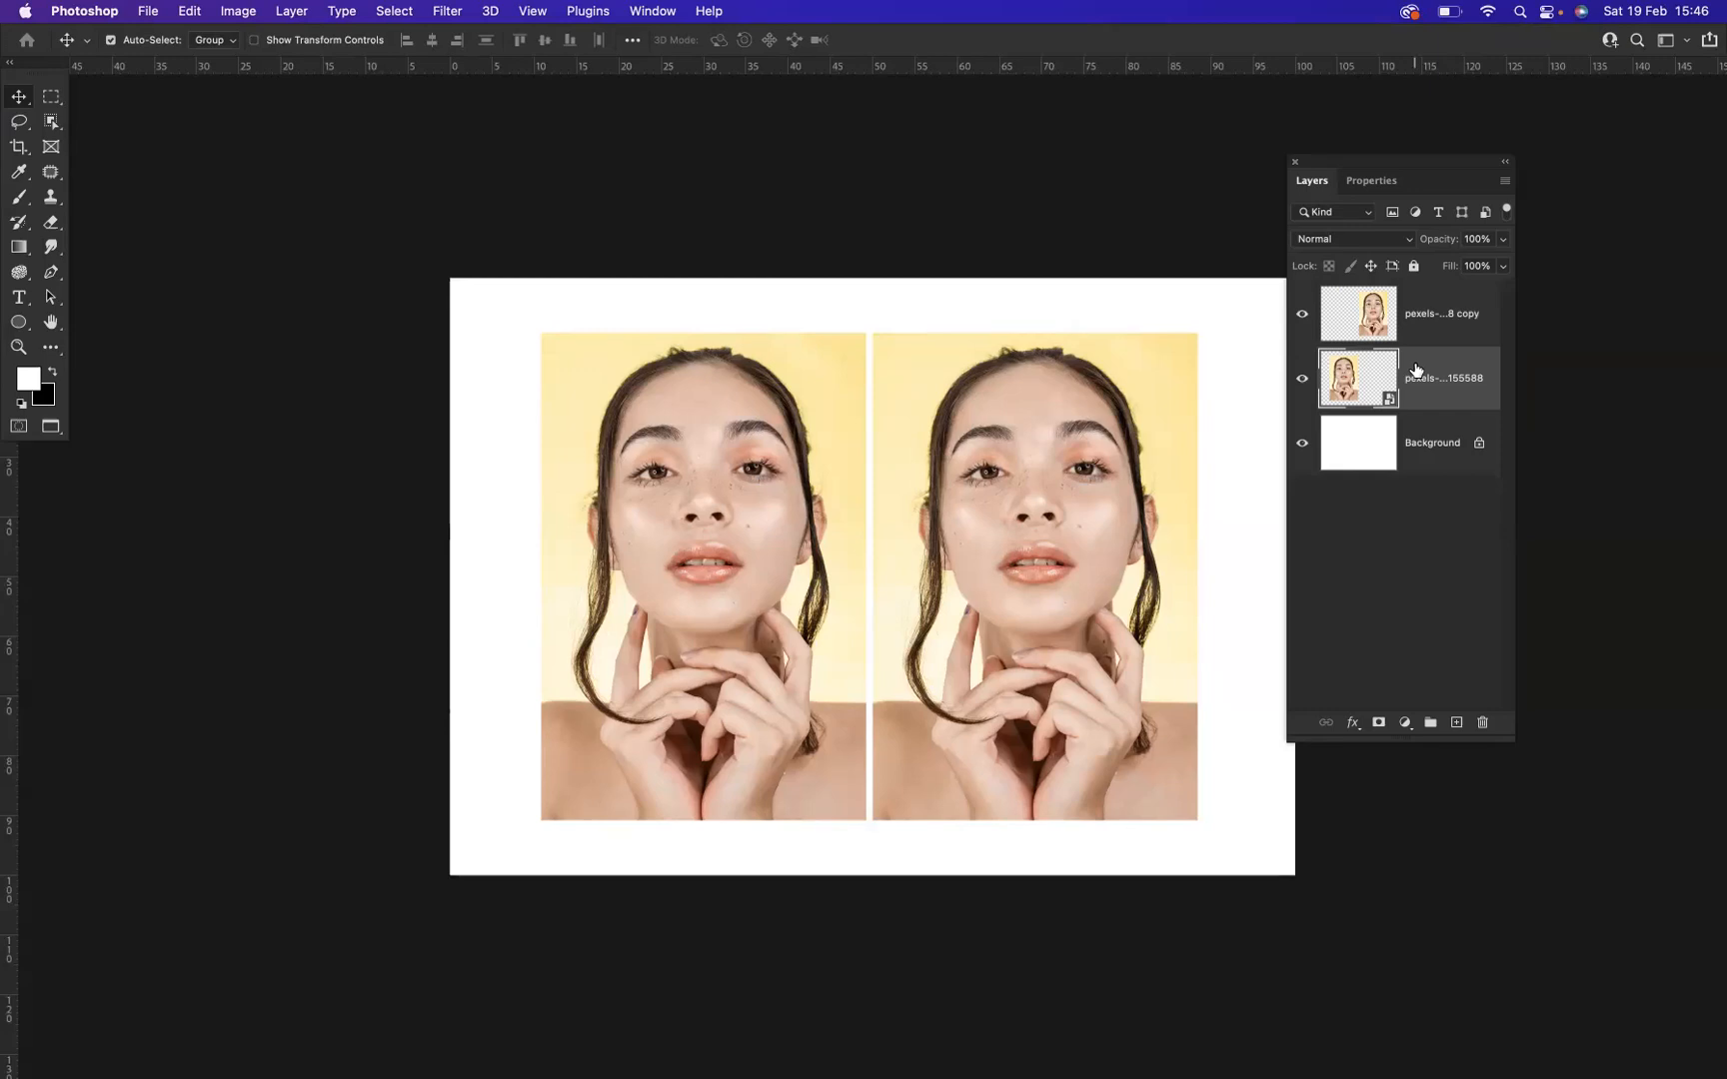
Scale the smart object layer and its copy together around their centre to about 849% with Free Transform.
left_click(1444, 316, "shift")
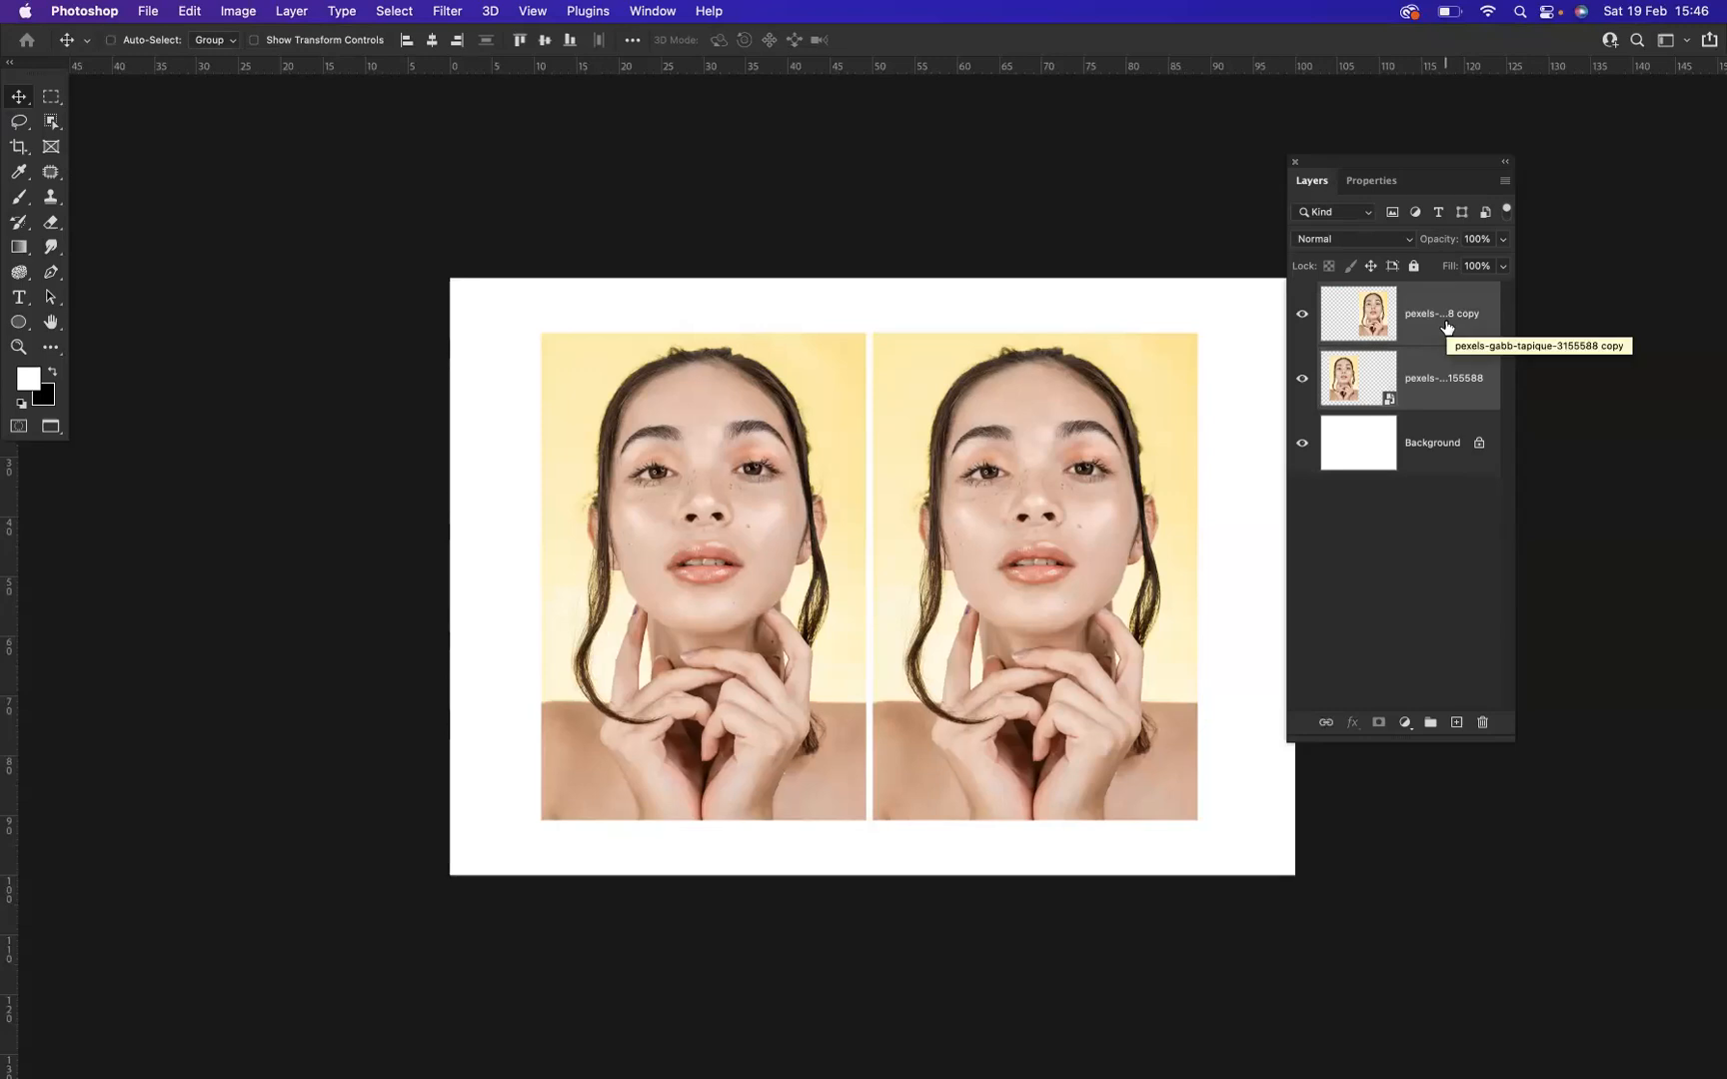
key("cmd+t")
key("cmd+minus")
key("cmd+minus")
key("cmd+minus")
key("cmd+minus")
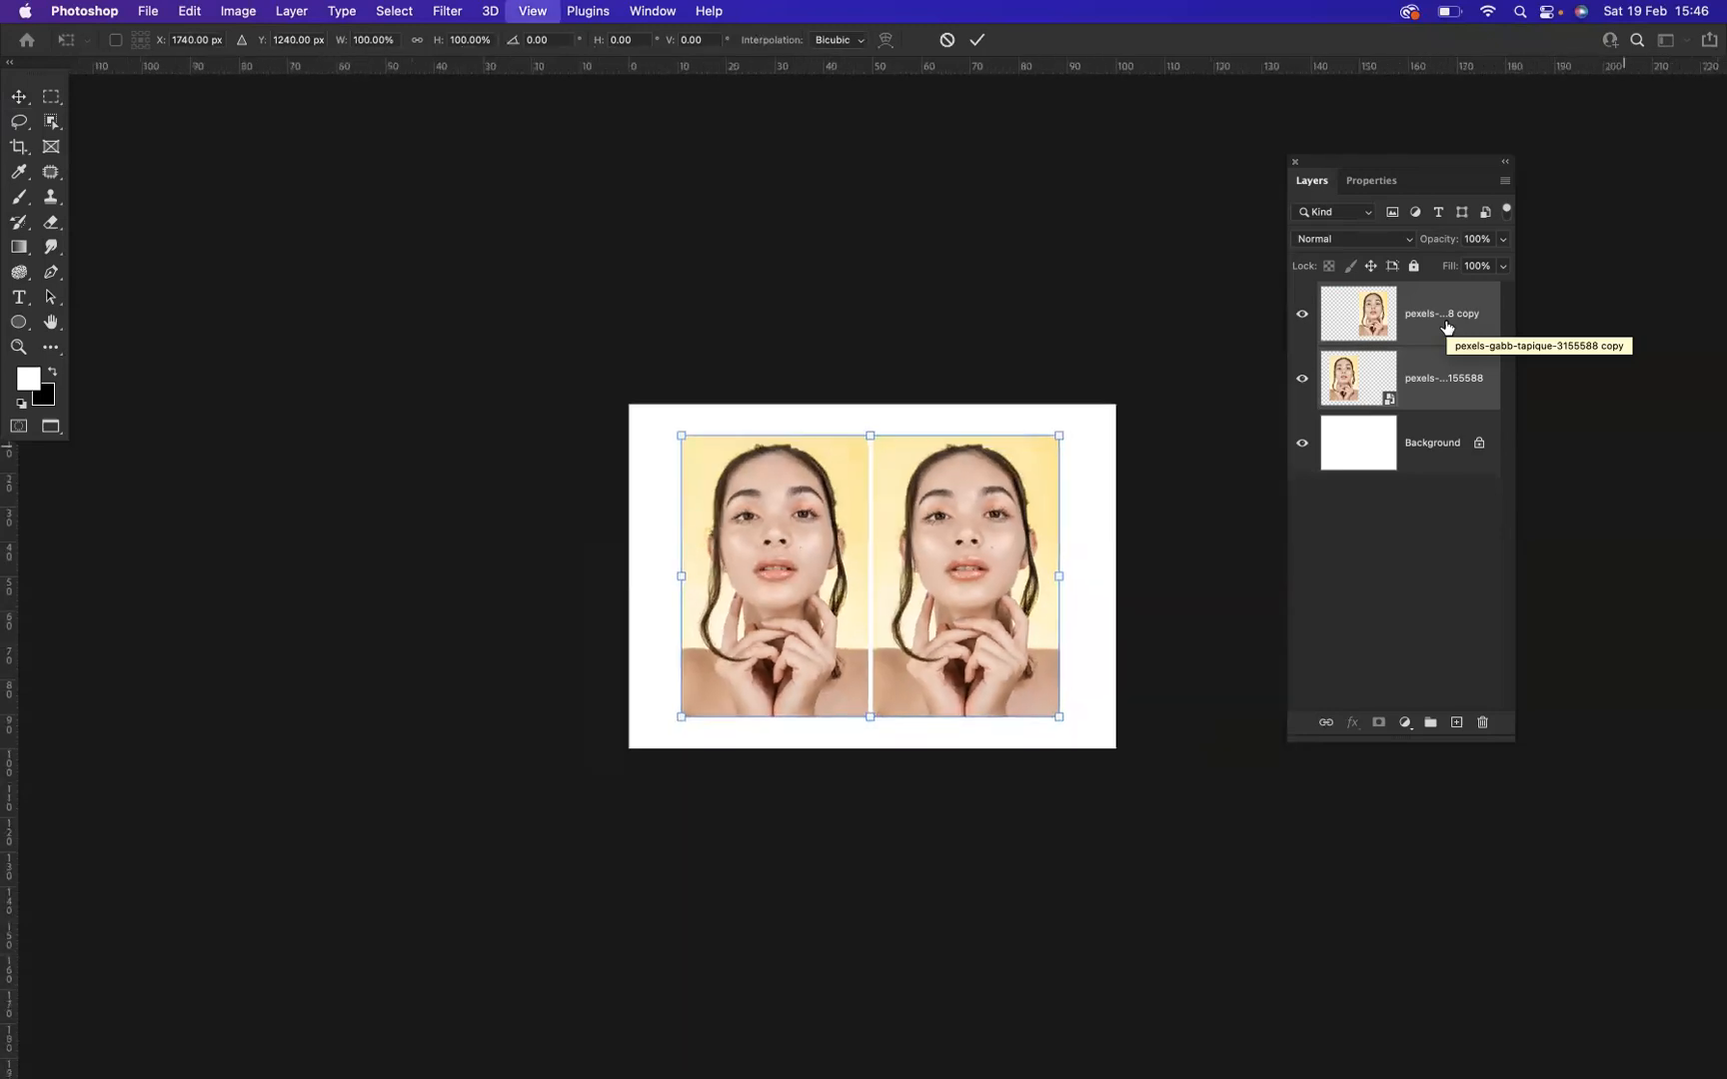
left_click_drag(956, 587, 1571, 563)
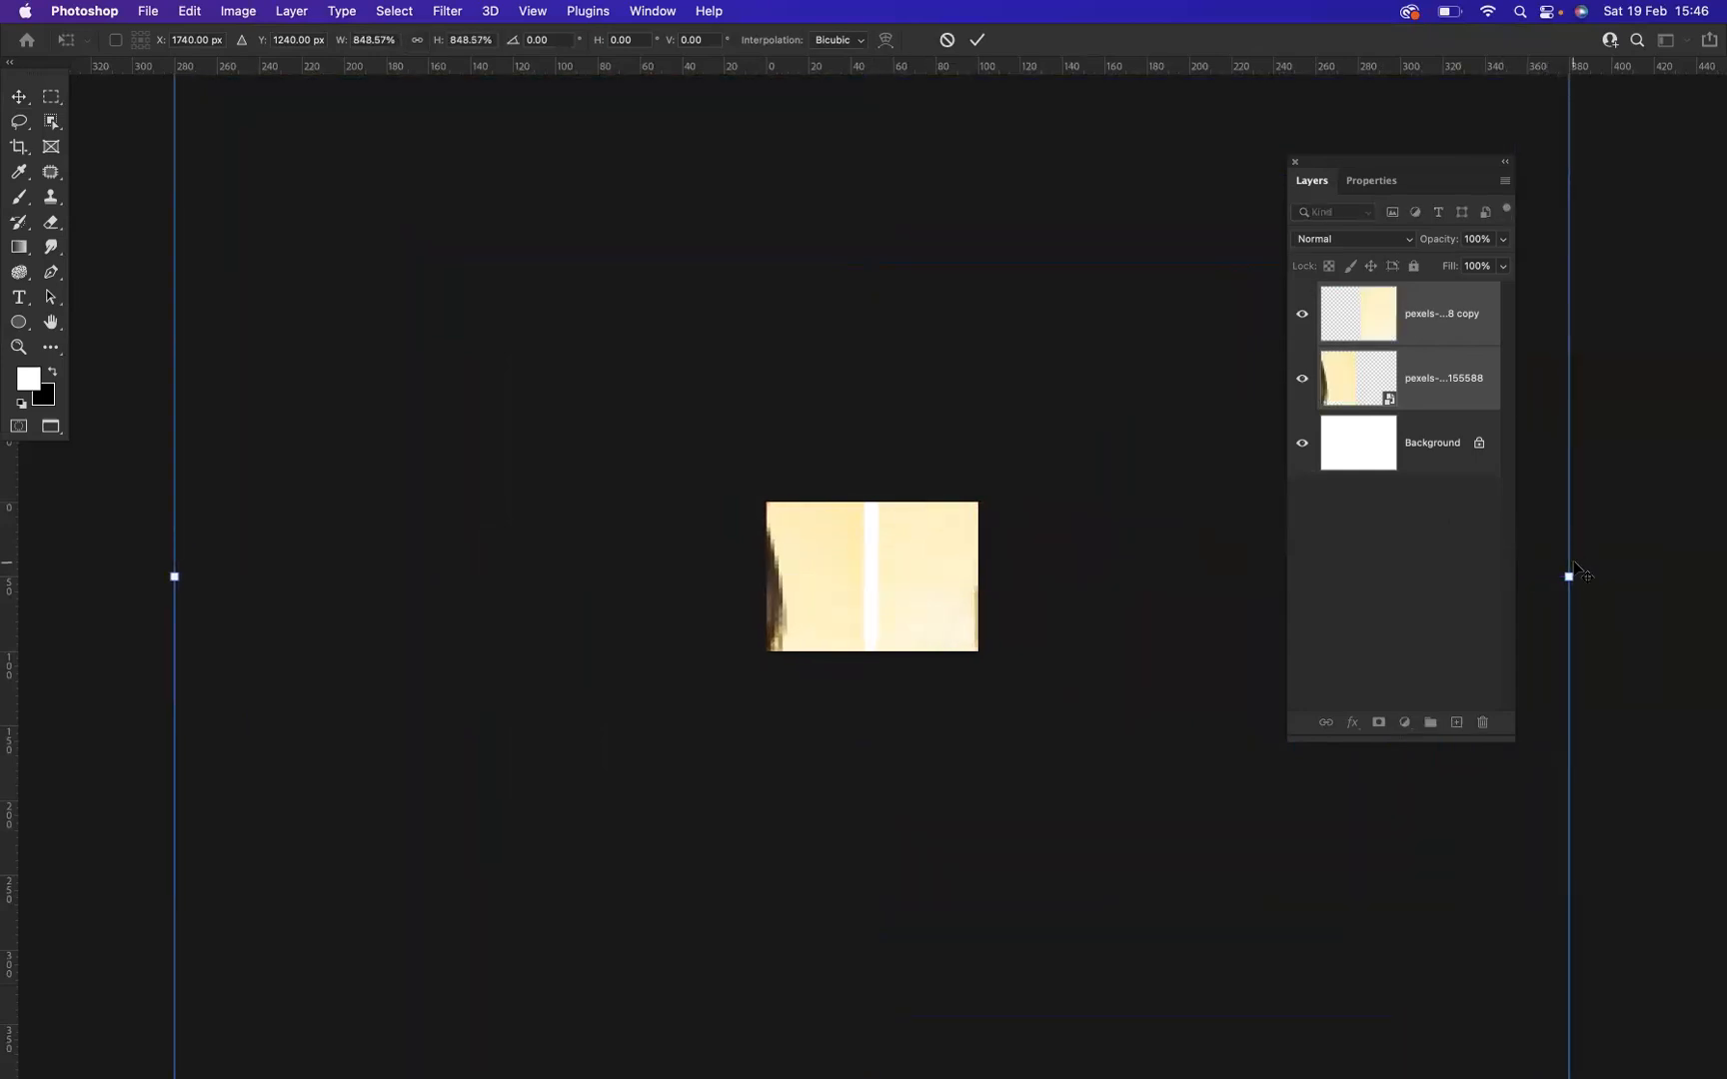
key("Return")
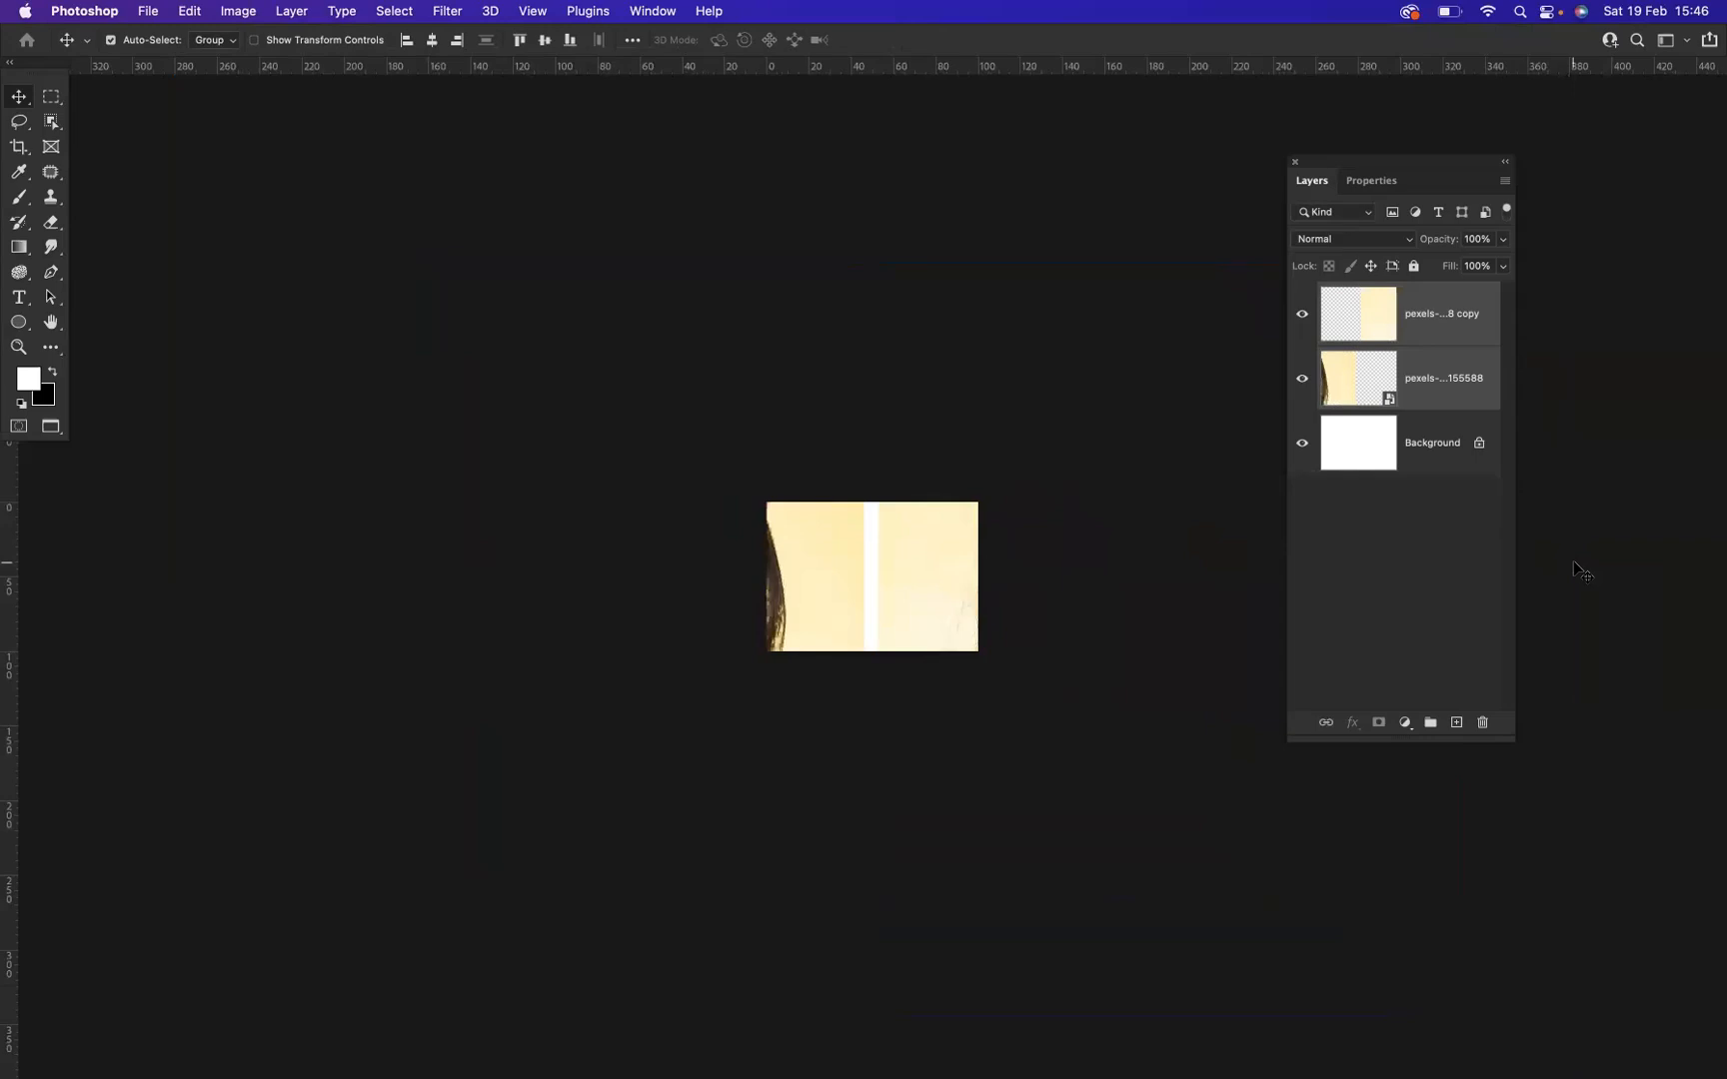
Reselect both portrait layers and shrink them together around their centre to about 1.75%.
left_click(1484, 569)
left_click(1435, 322)
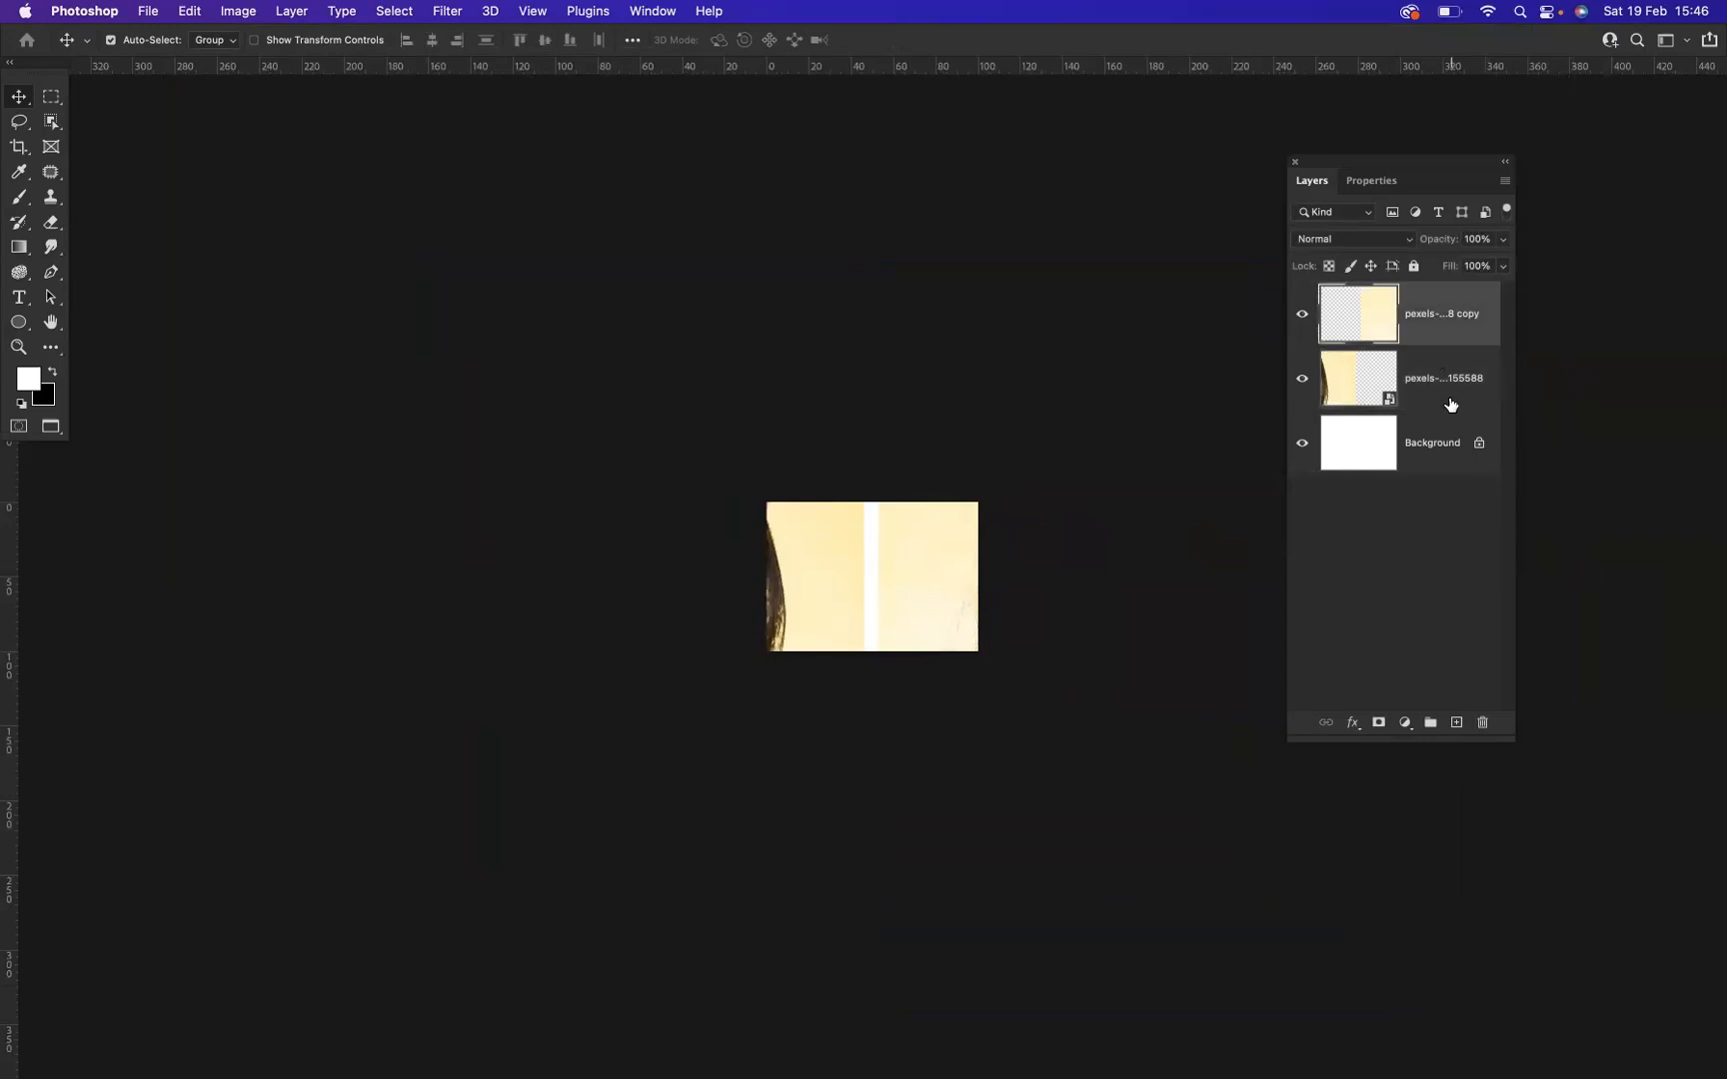
left_click(1449, 404, "shift")
key("super+t")
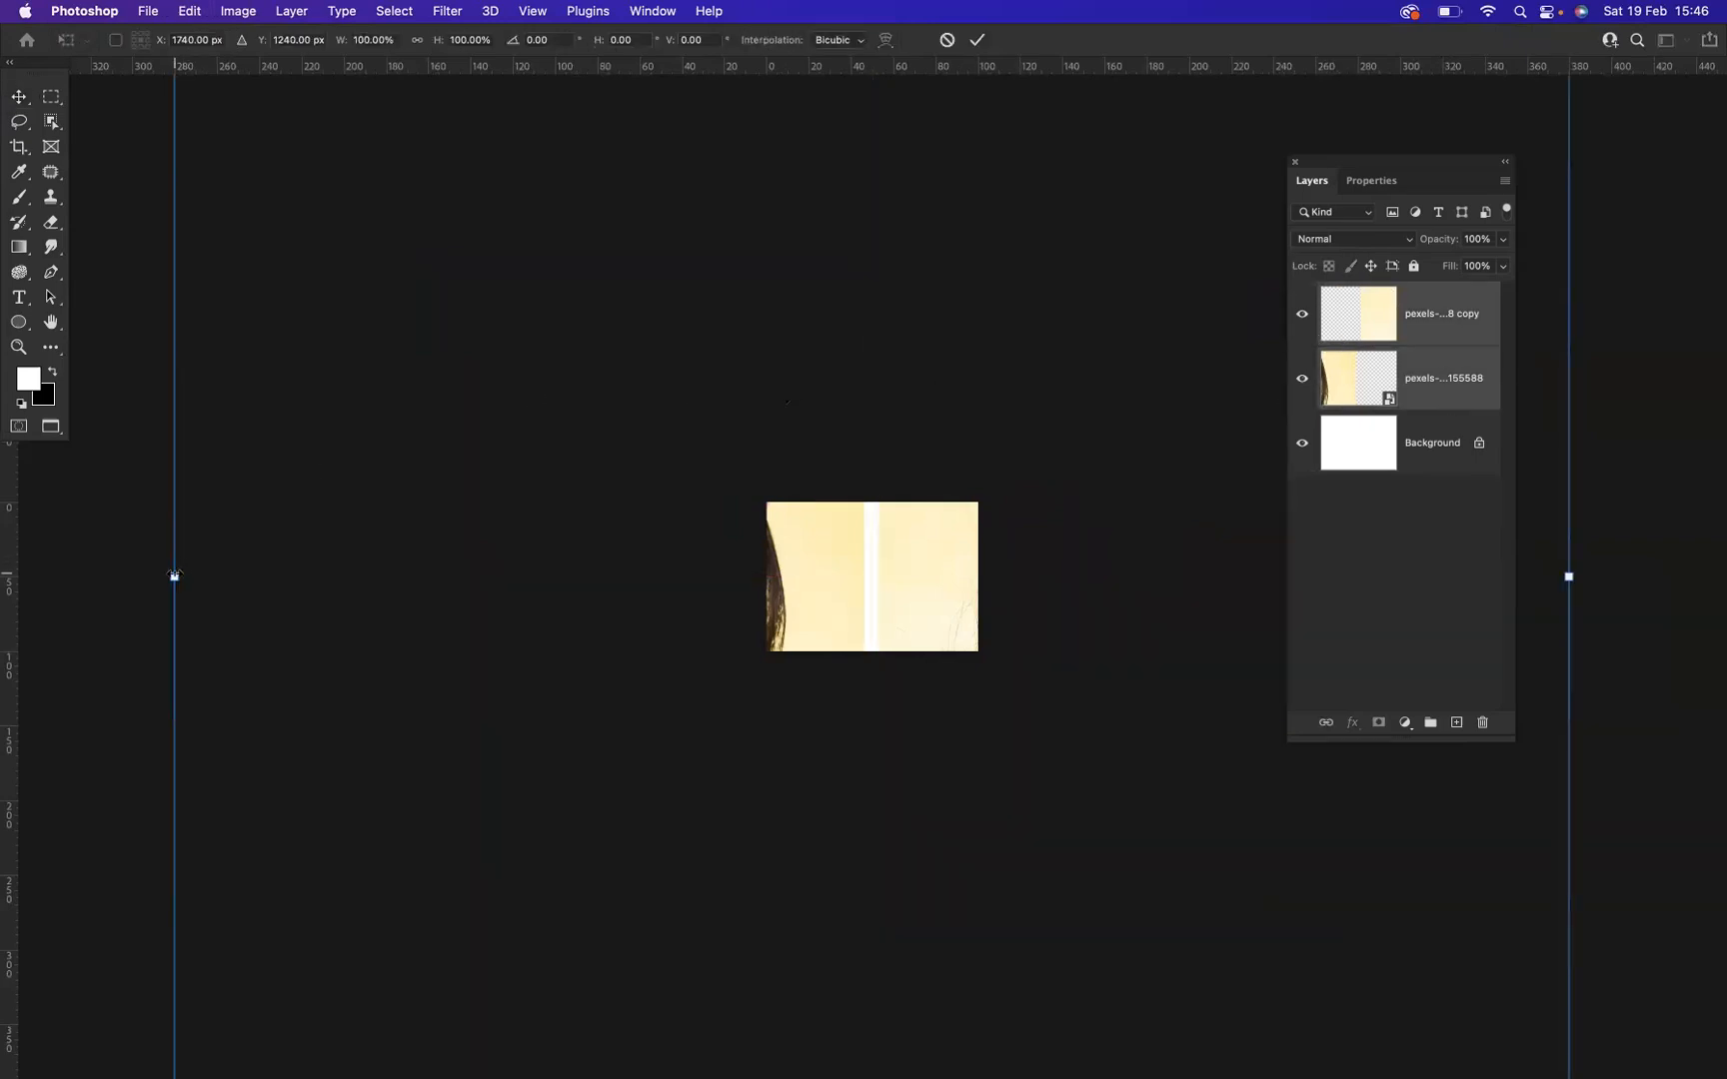
left_click_drag(174, 577, 859, 581)
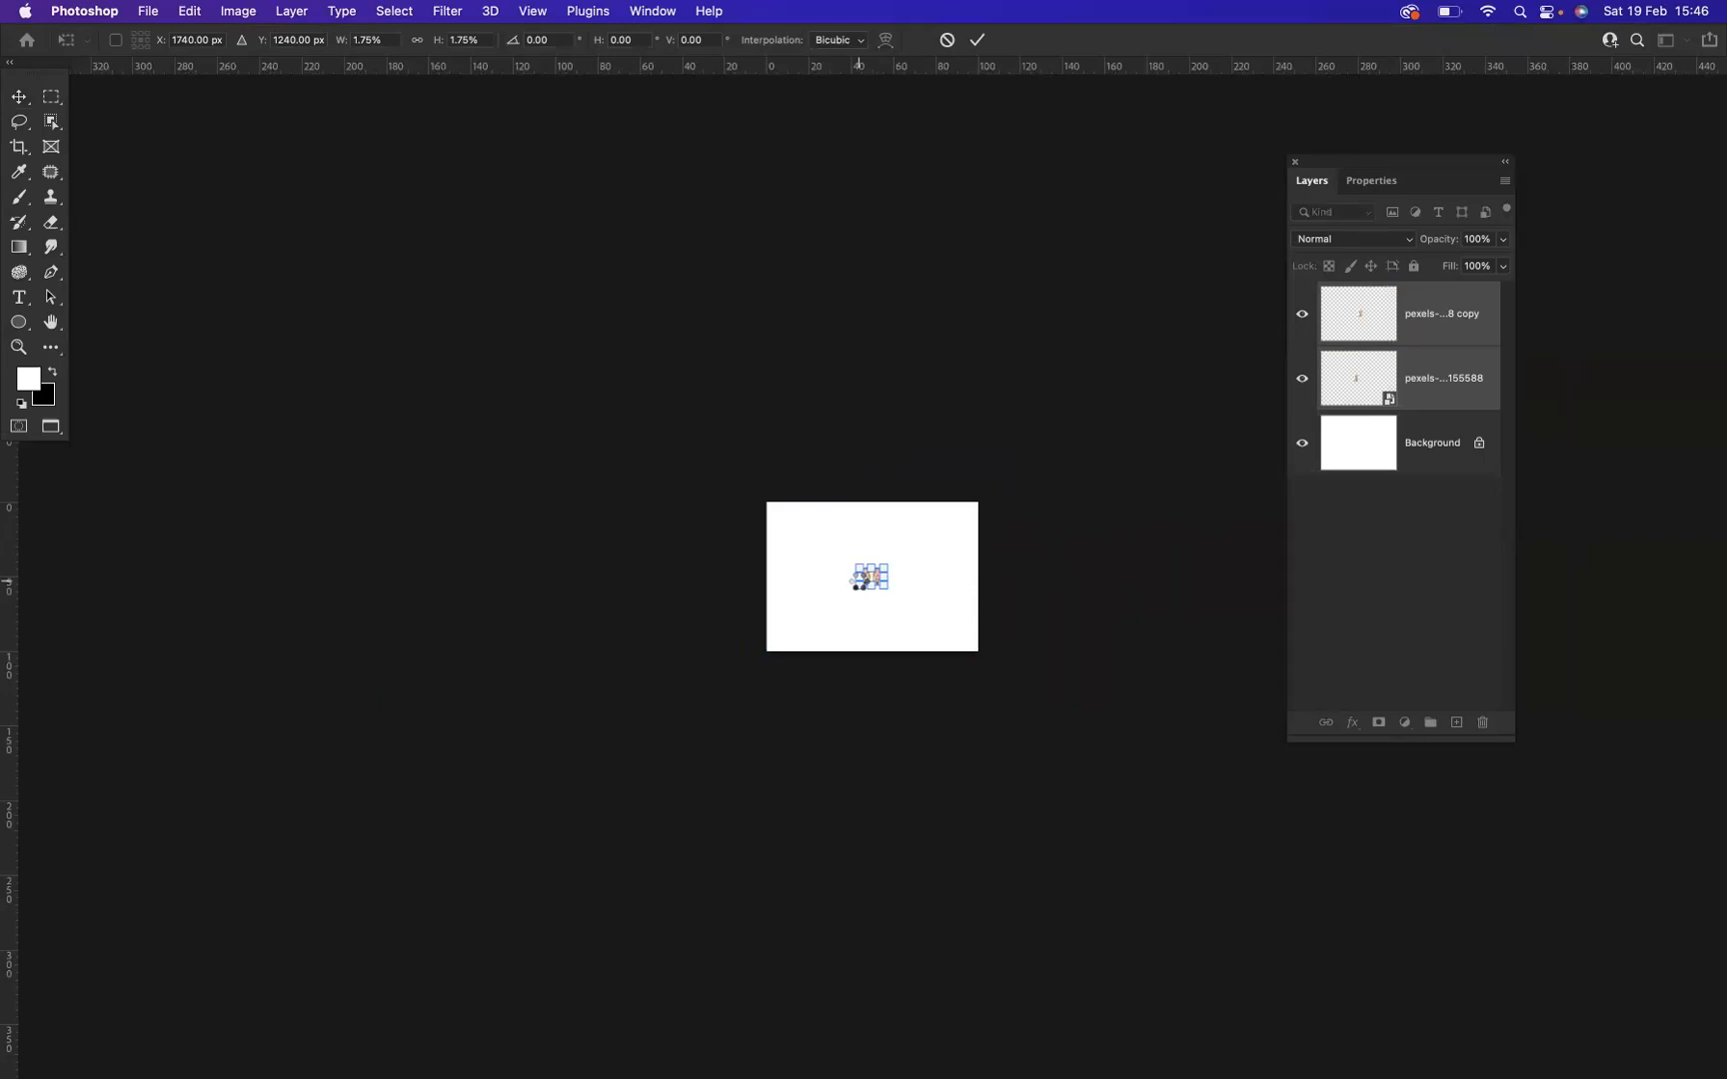
key("Return")
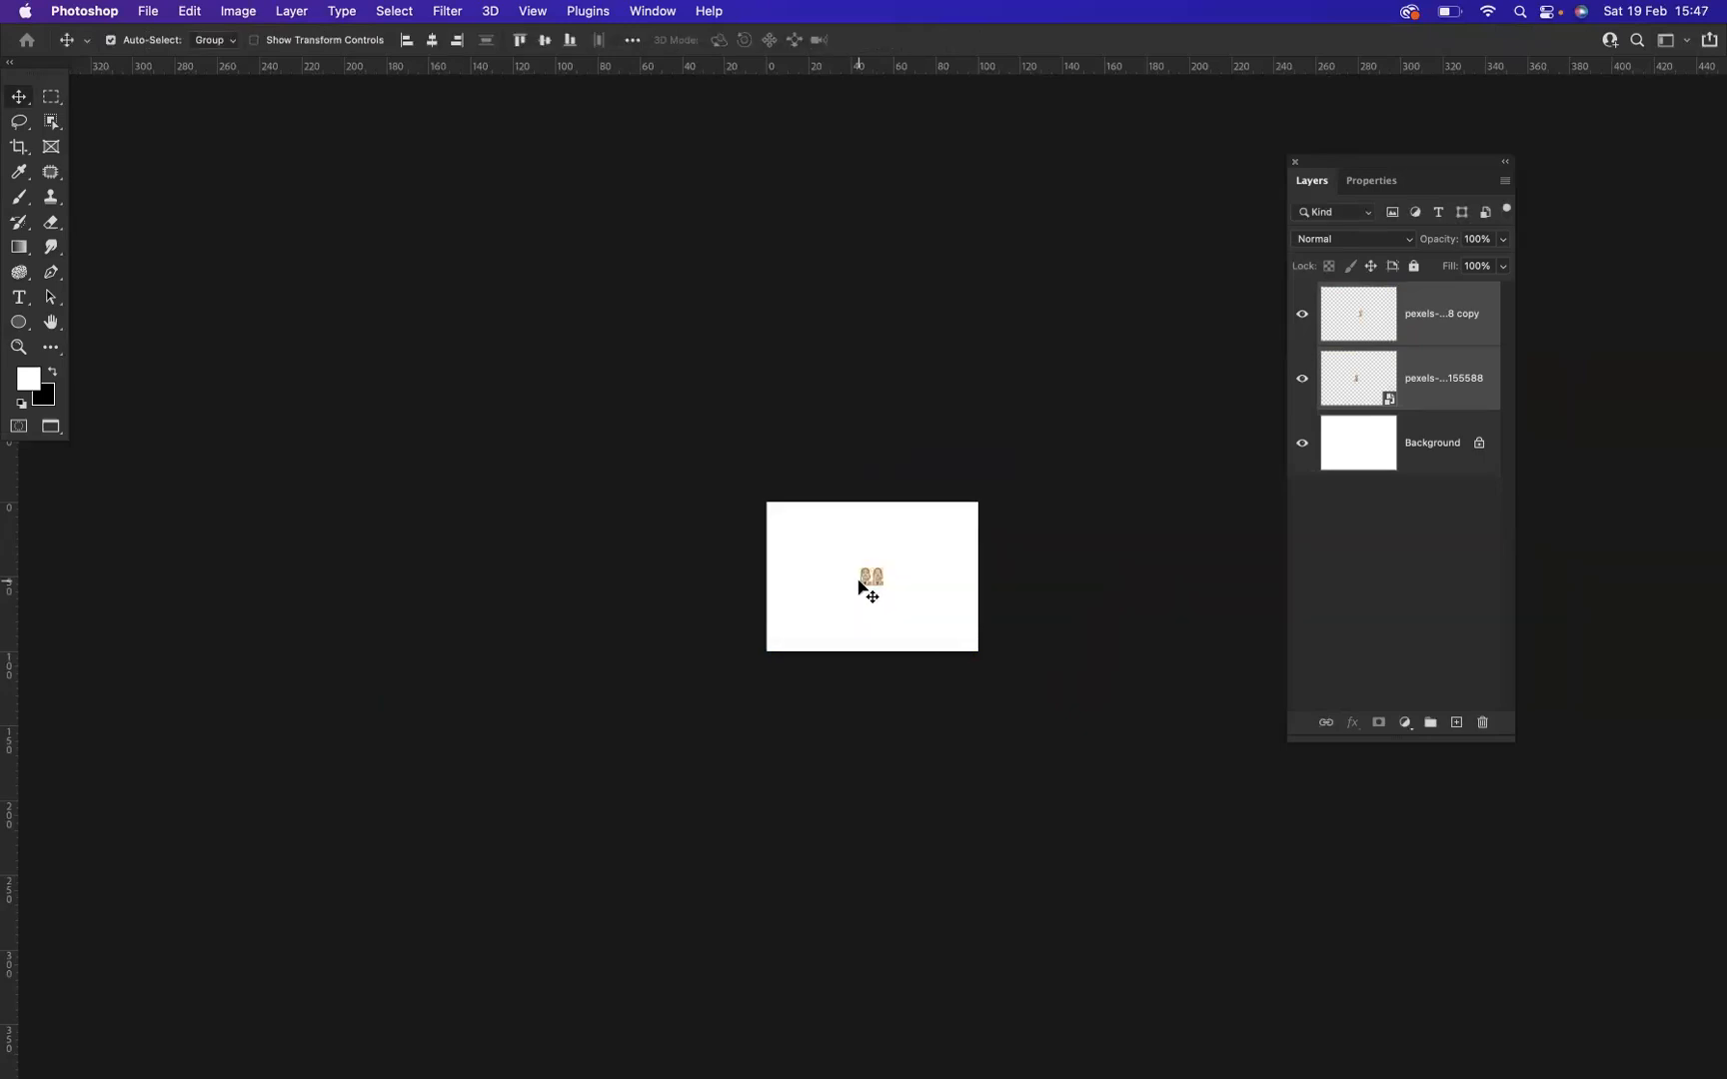
Scale the two small portraits down further together, to about 29%, keeping them centred on the canvas.
key("super+equal")
key("super+equal")
key("super+equal")
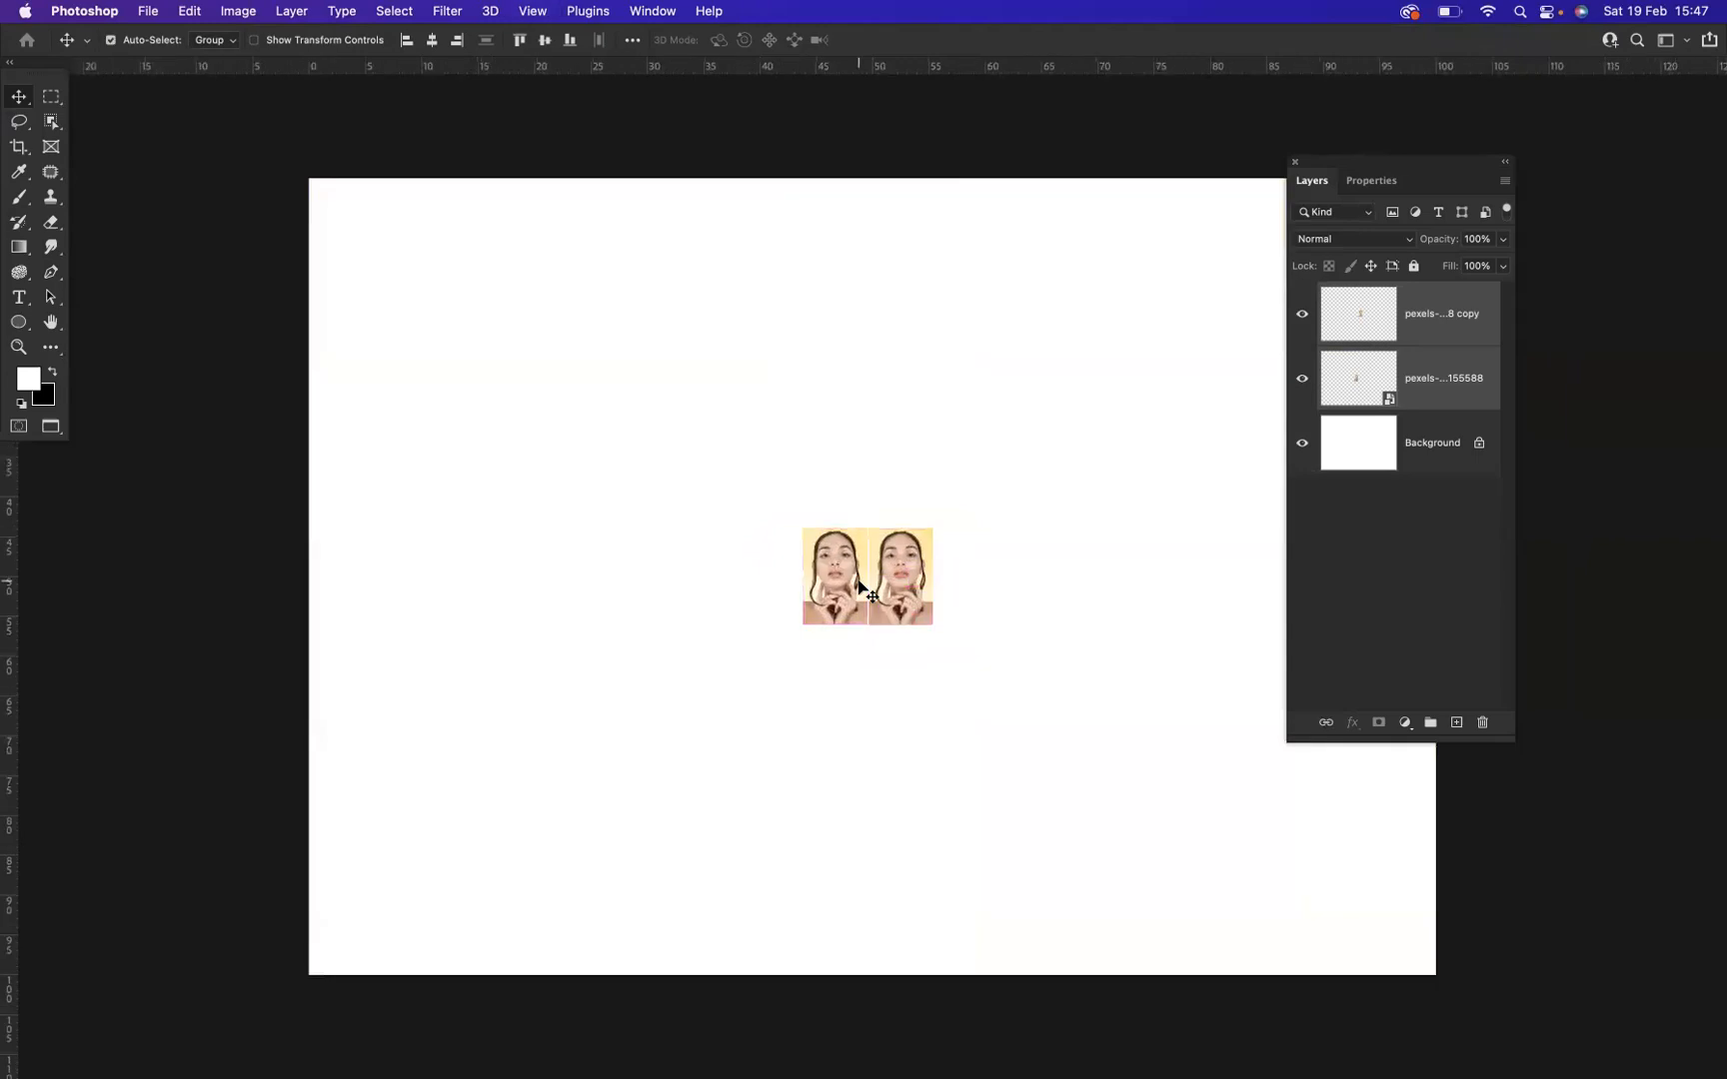
key("super+t")
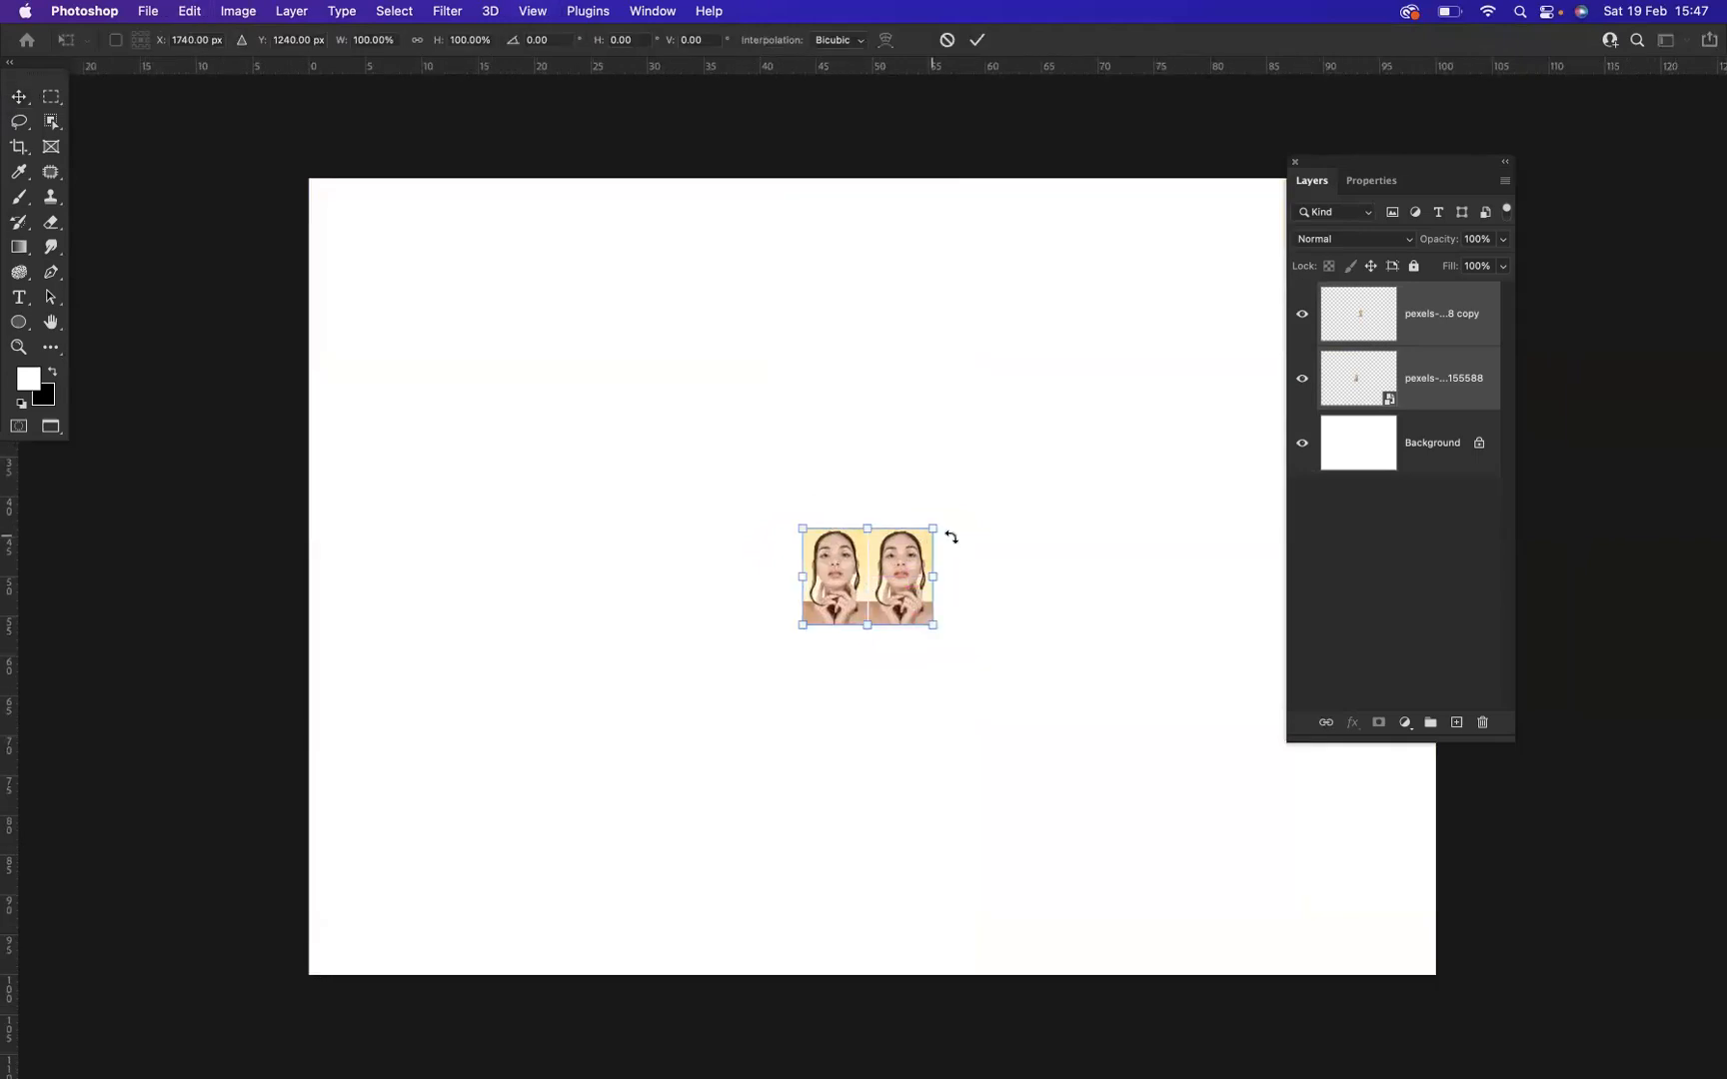
left_click_drag(933, 528, 890, 565)
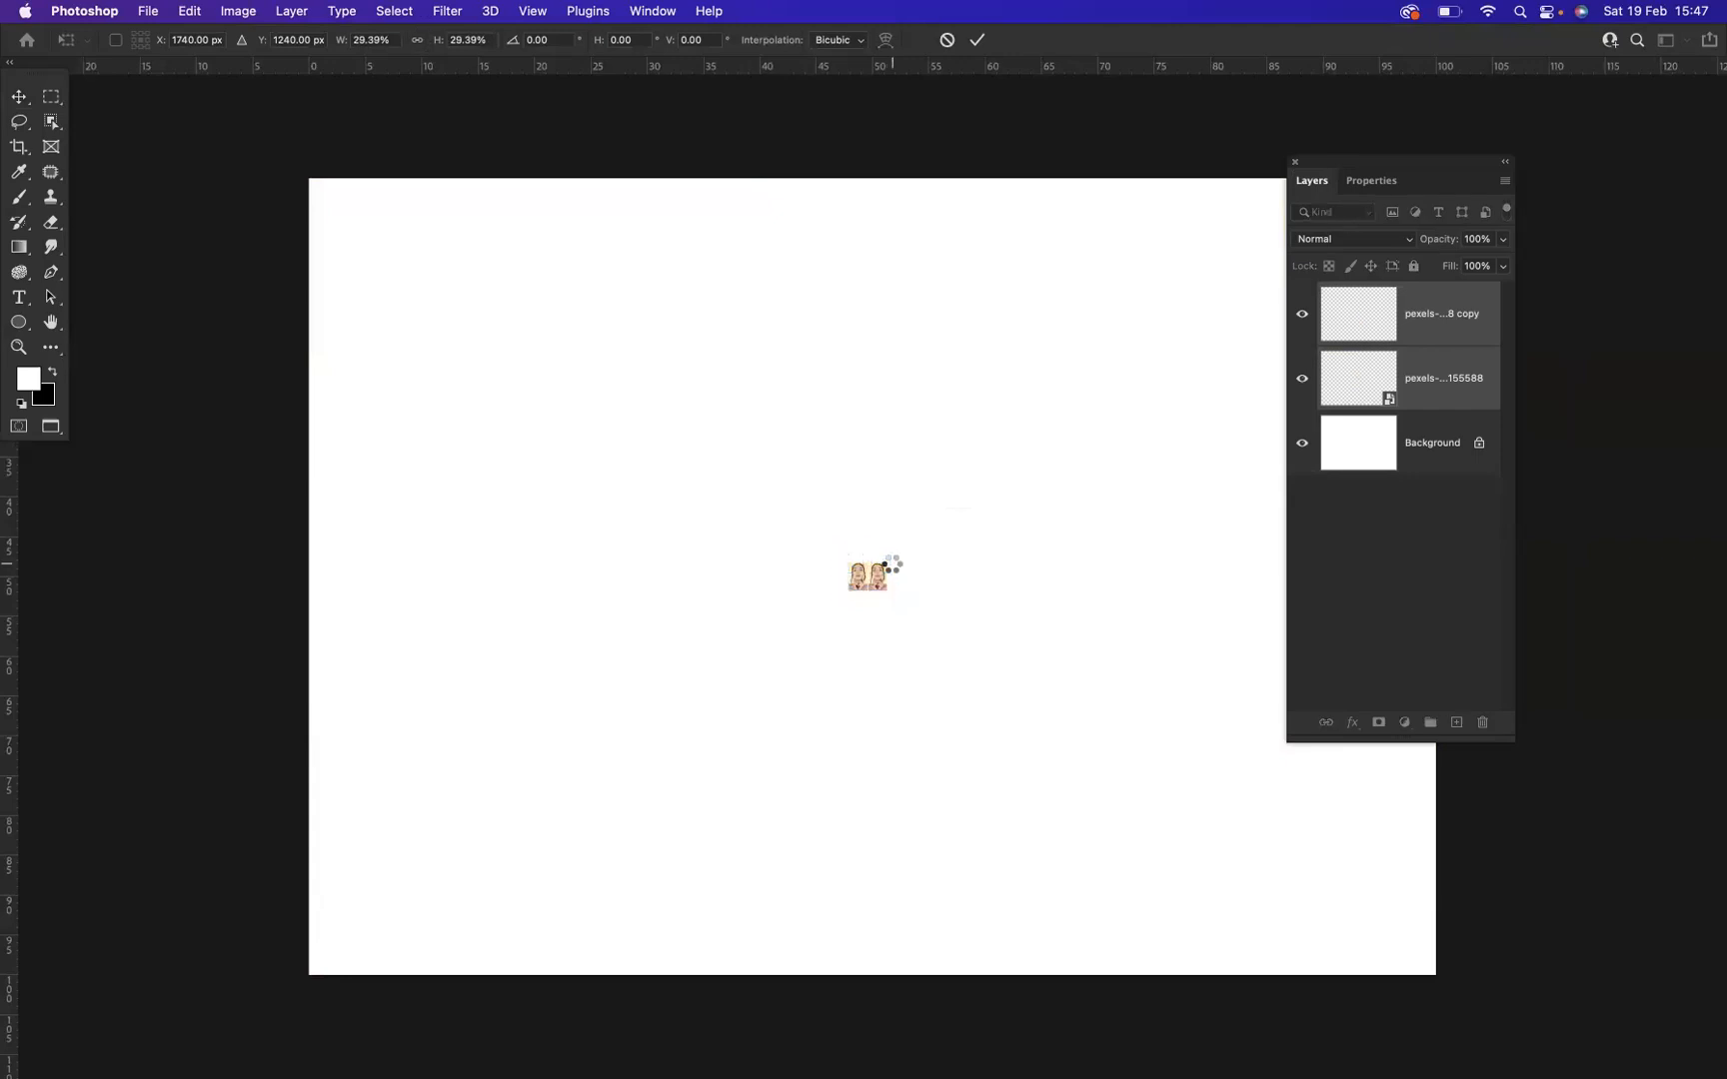
key("Return")
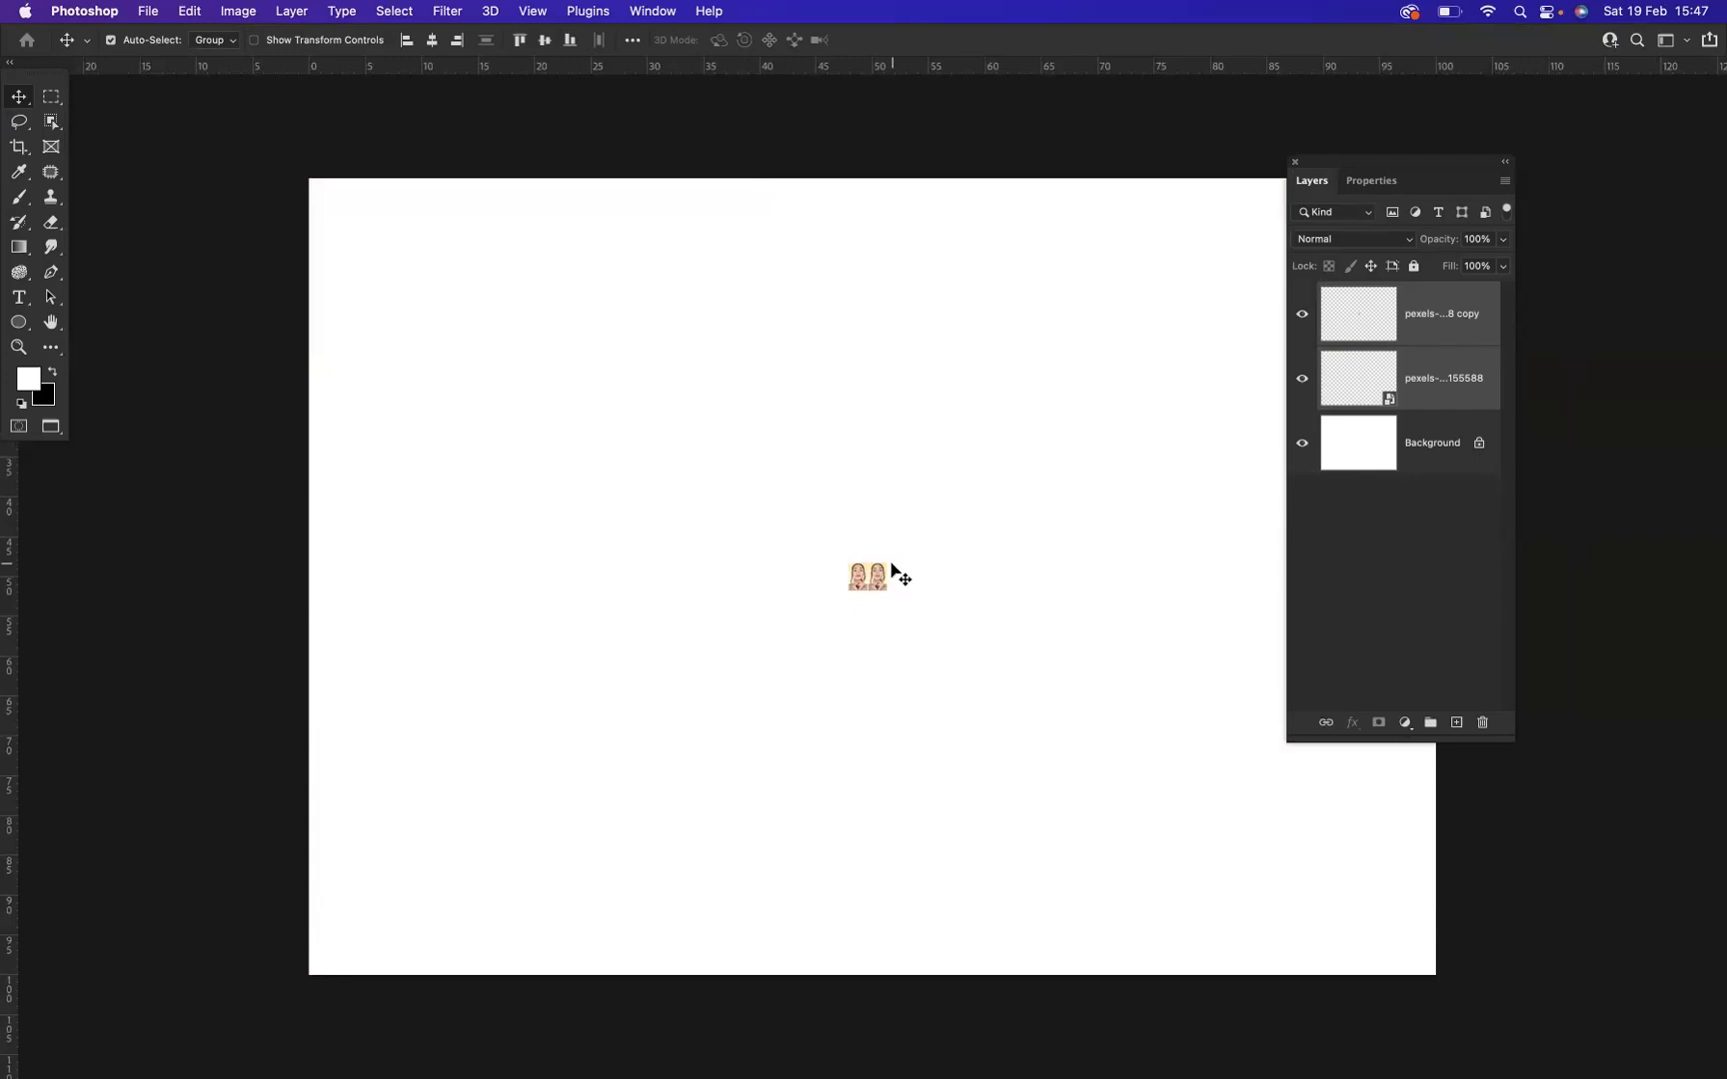
Enlarge both portrait layers together around their centre to about 2357% so they fill most of the canvas.
left_click(1399, 330)
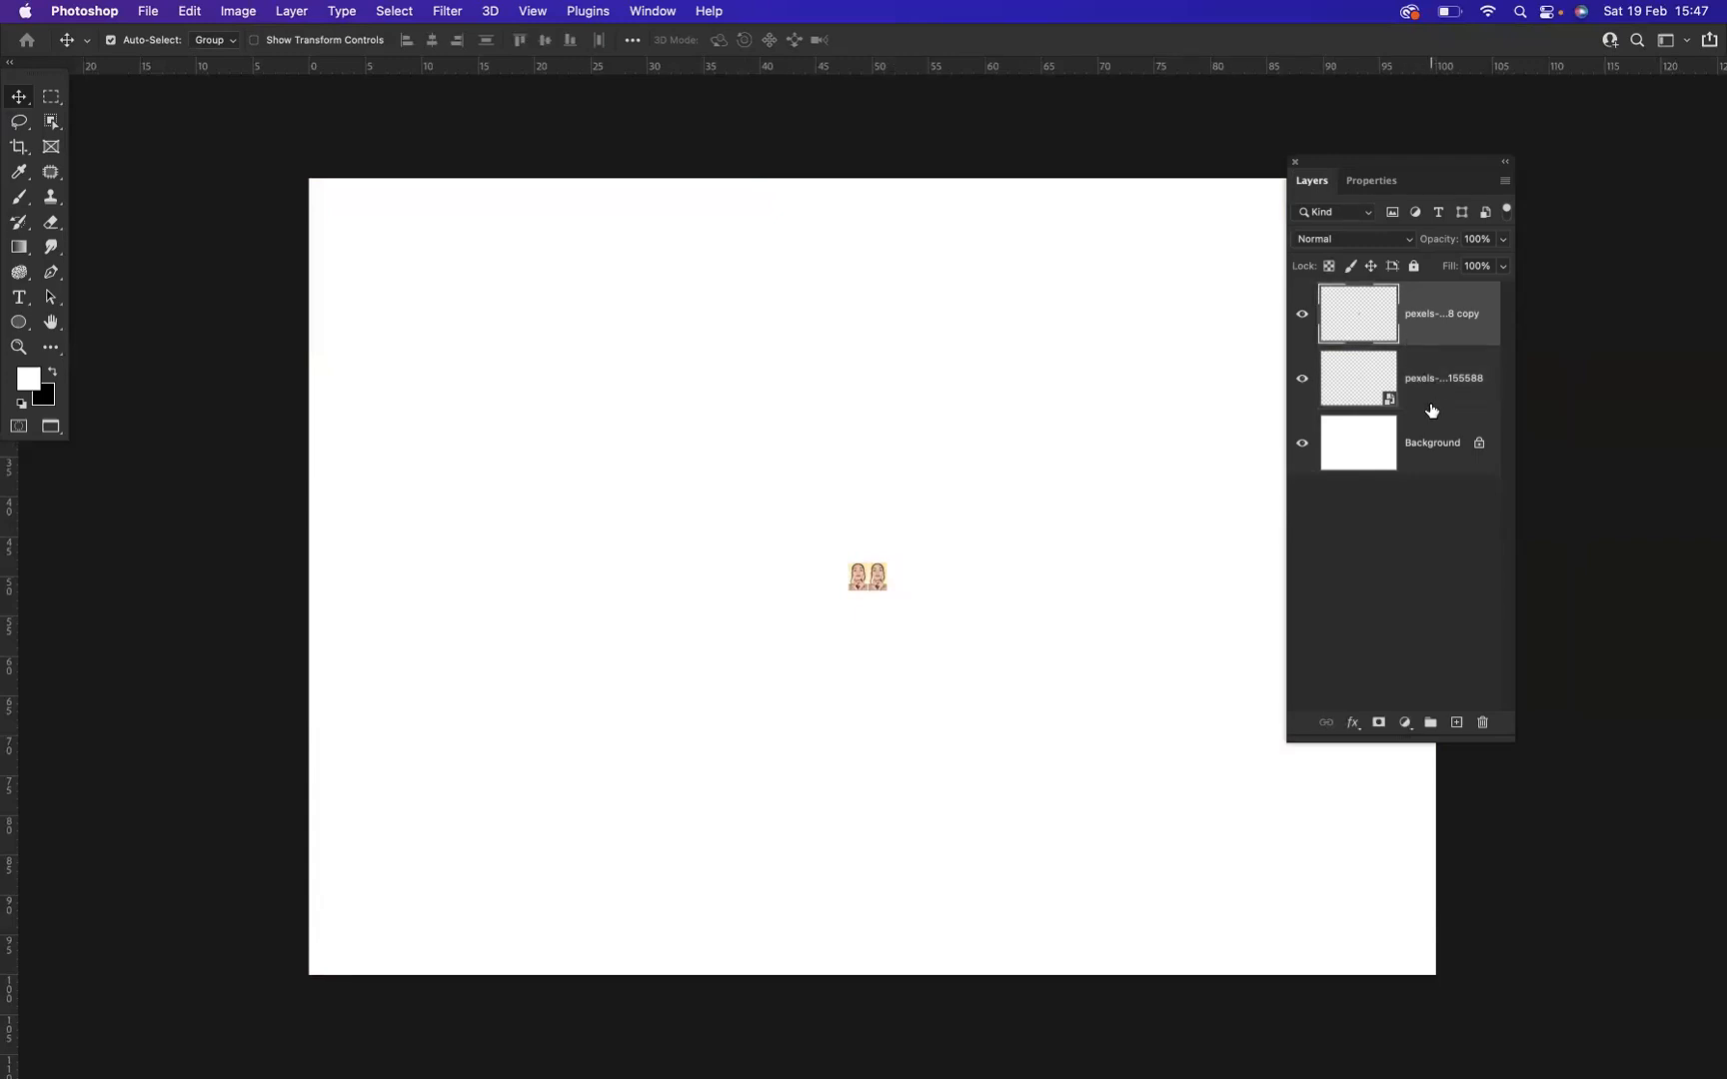
left_click(1435, 396, "shift")
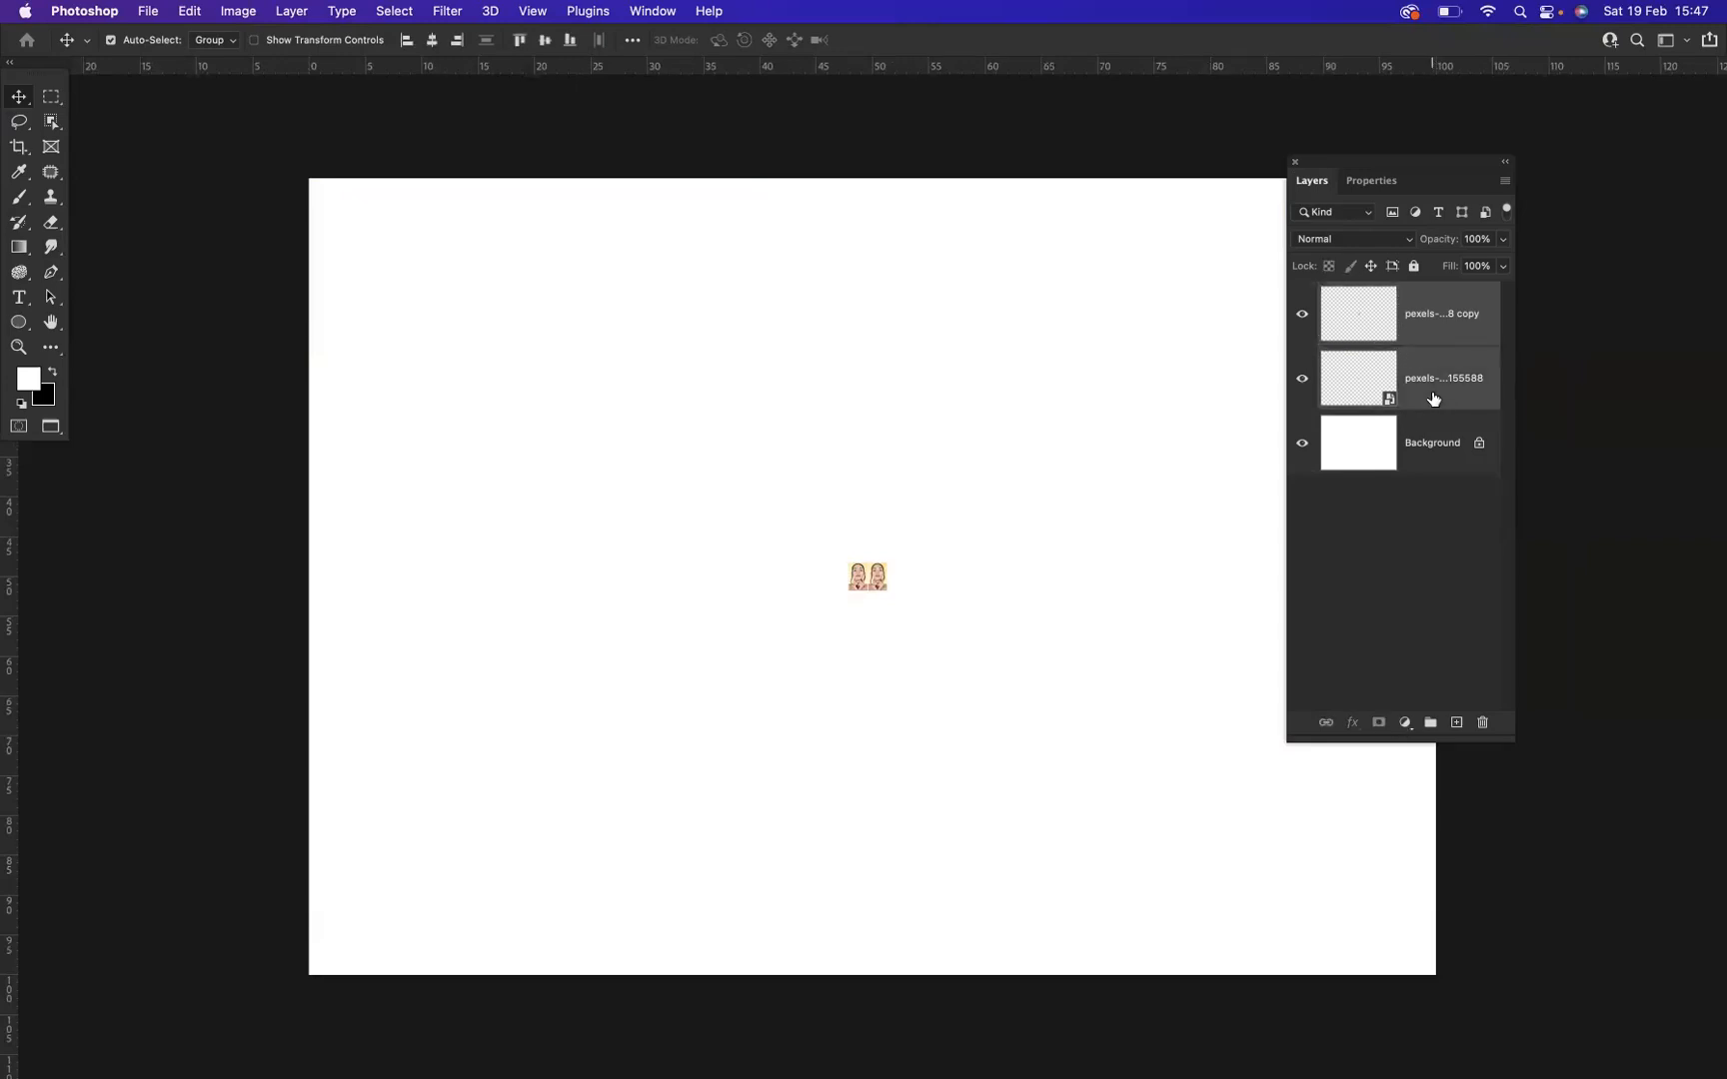
key("super+t")
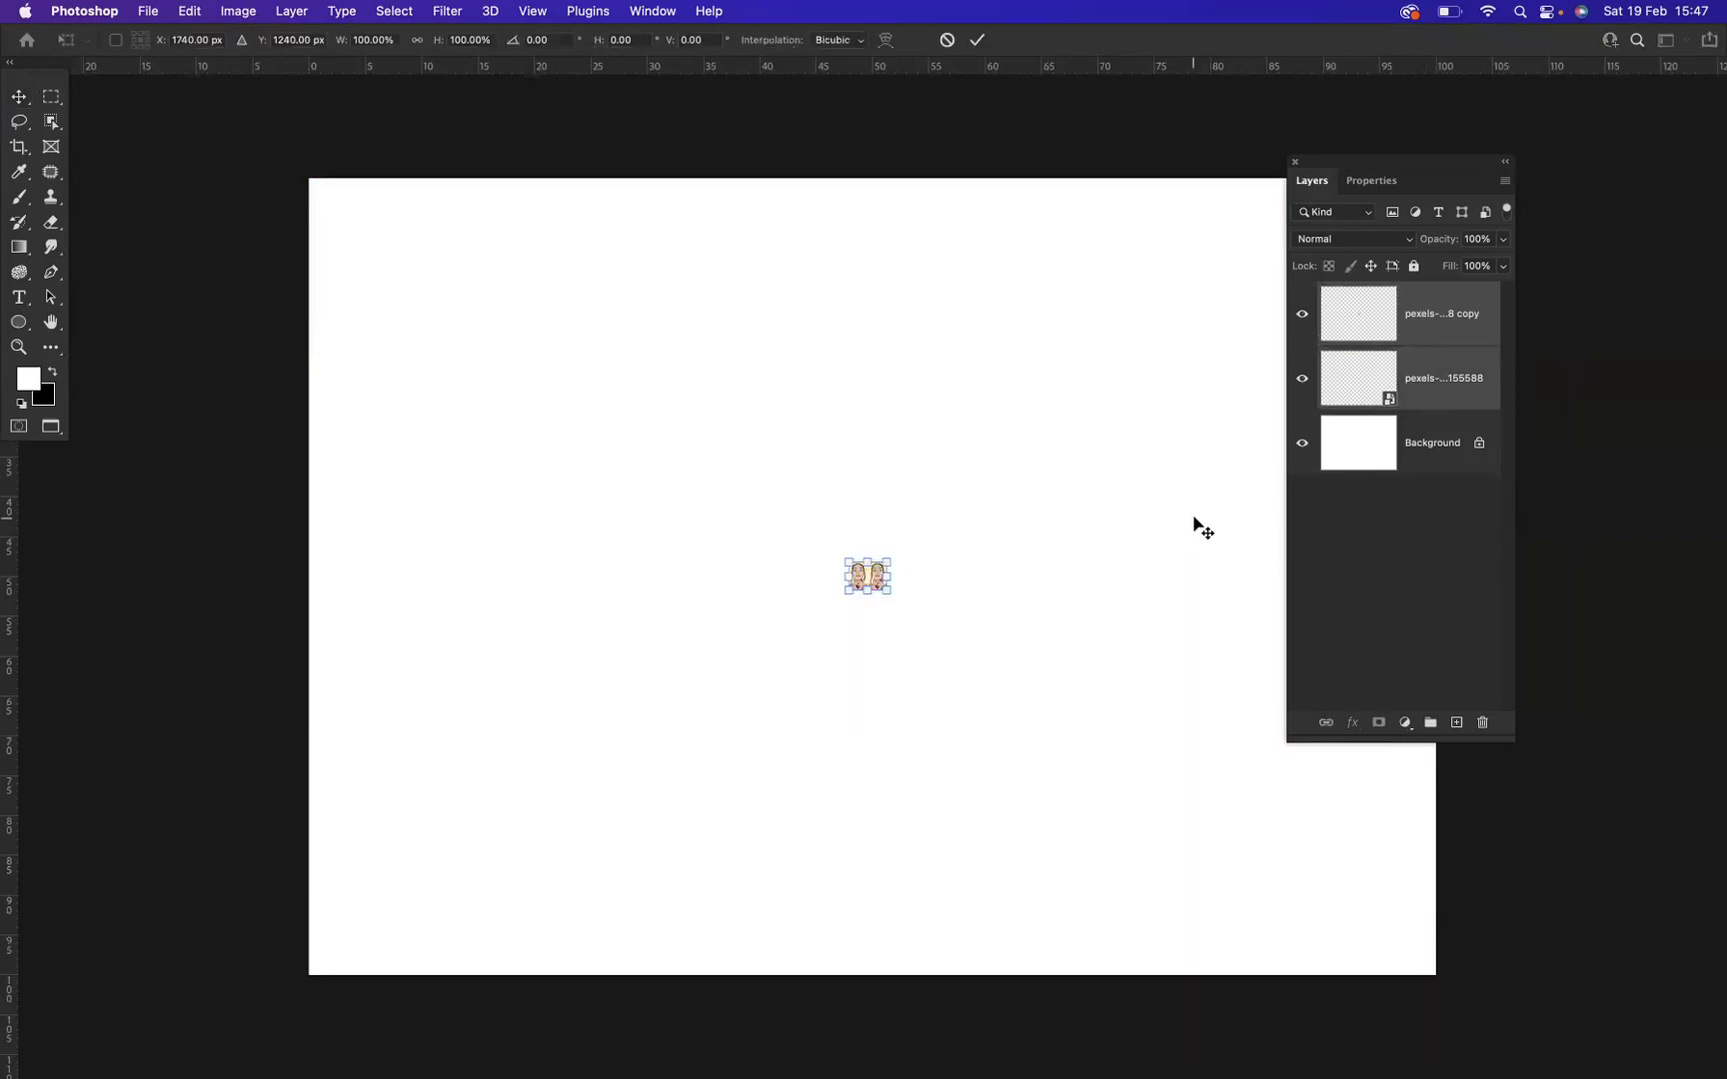
left_click_drag(891, 576, 1329, 576)
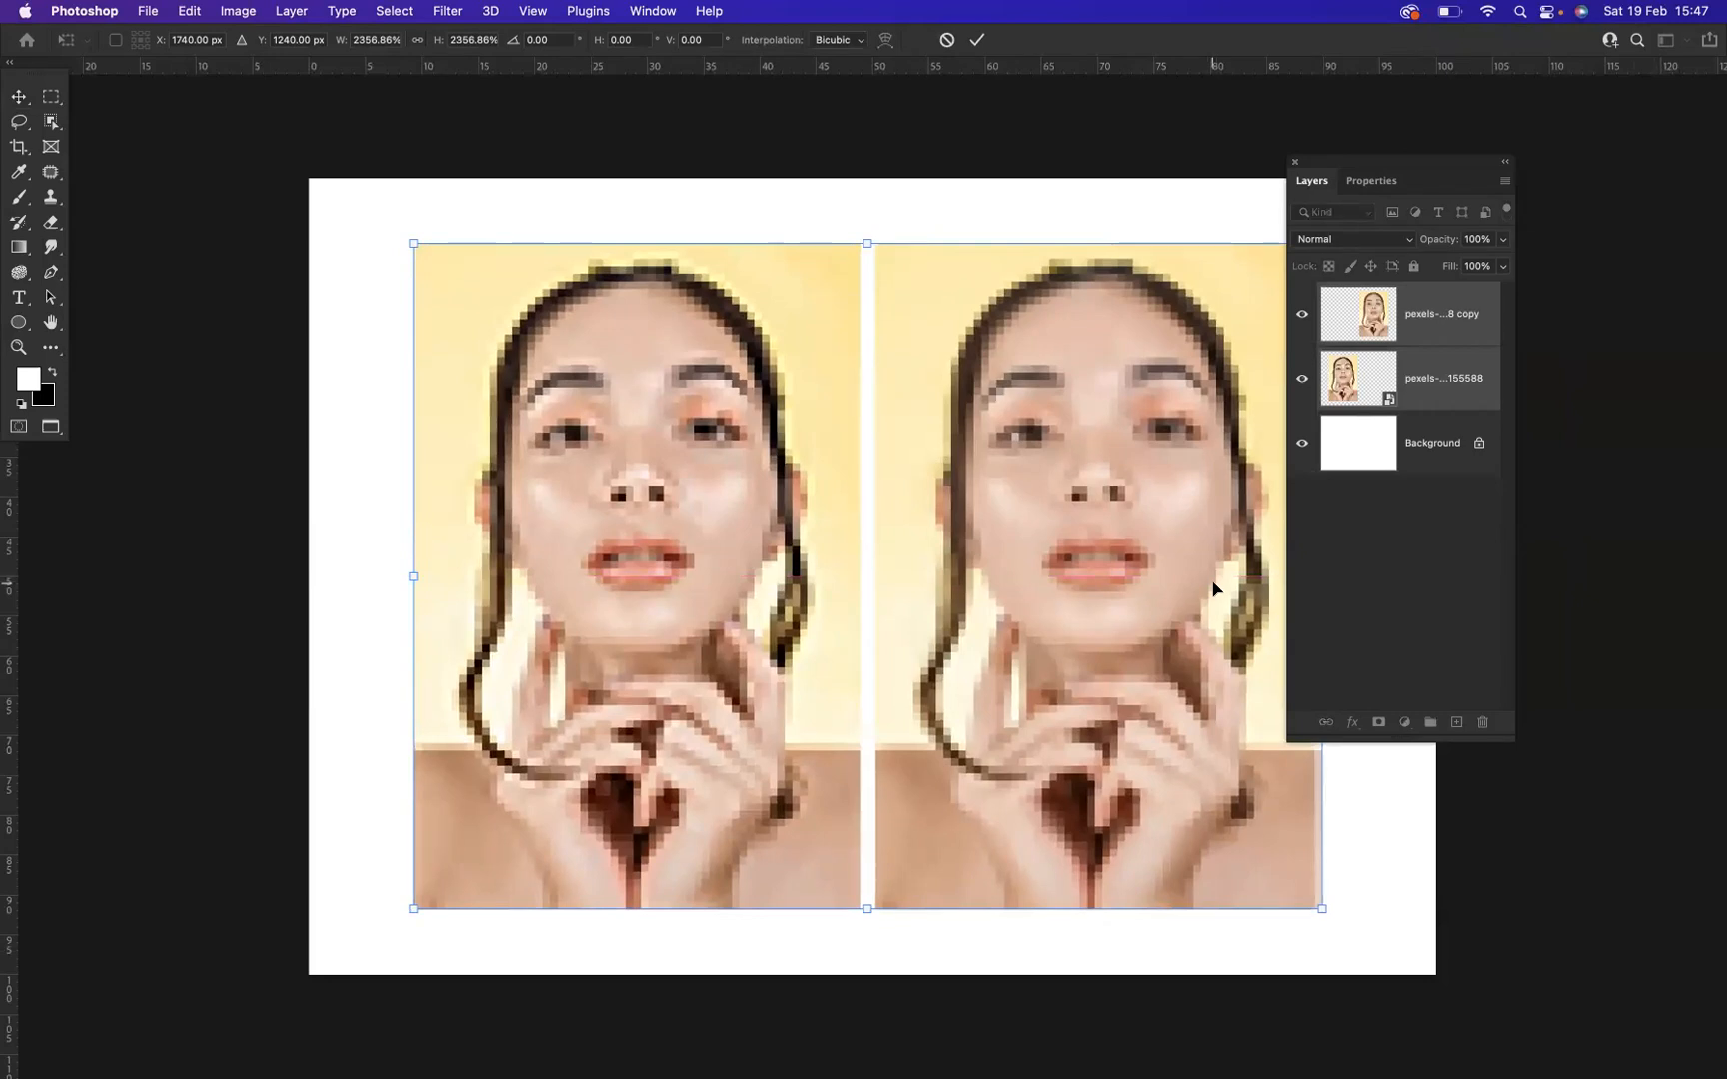
key("Return")
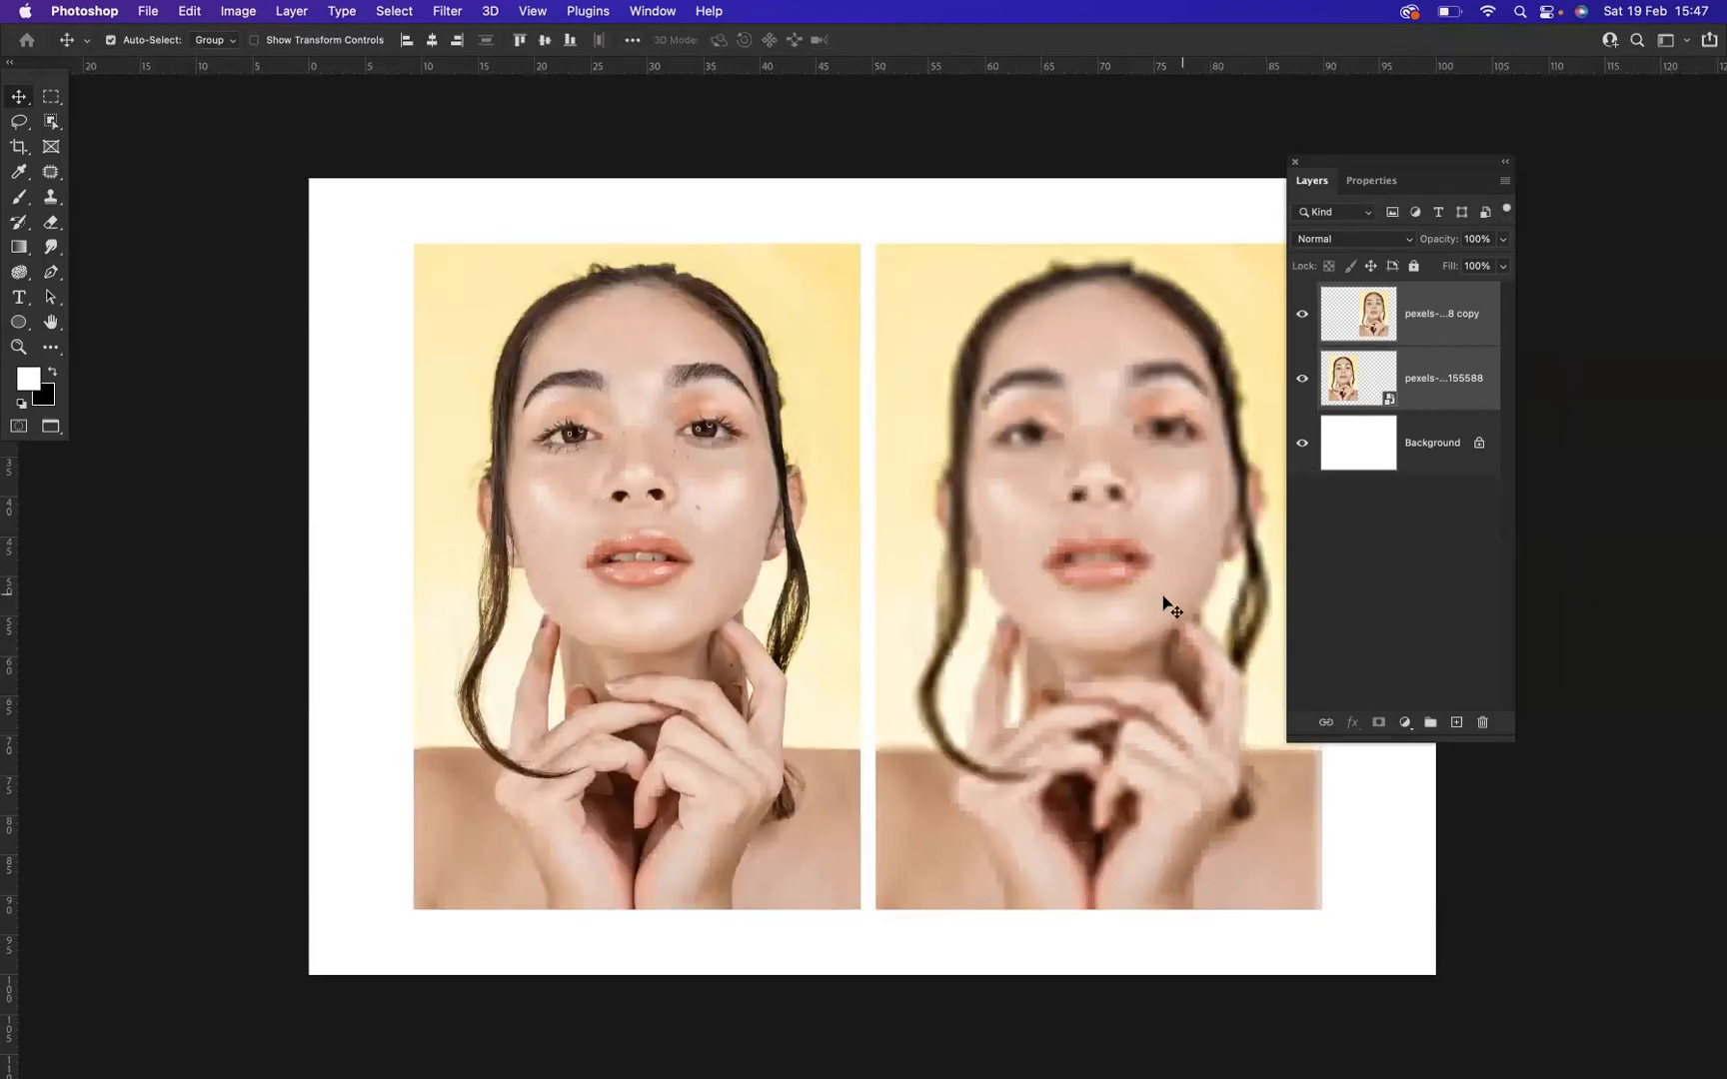
Compare the sharpness of the two enlarged portraits, selecting the smart object layer and its pixel copy in turn.
scroll(1168, 605, "right", 5)
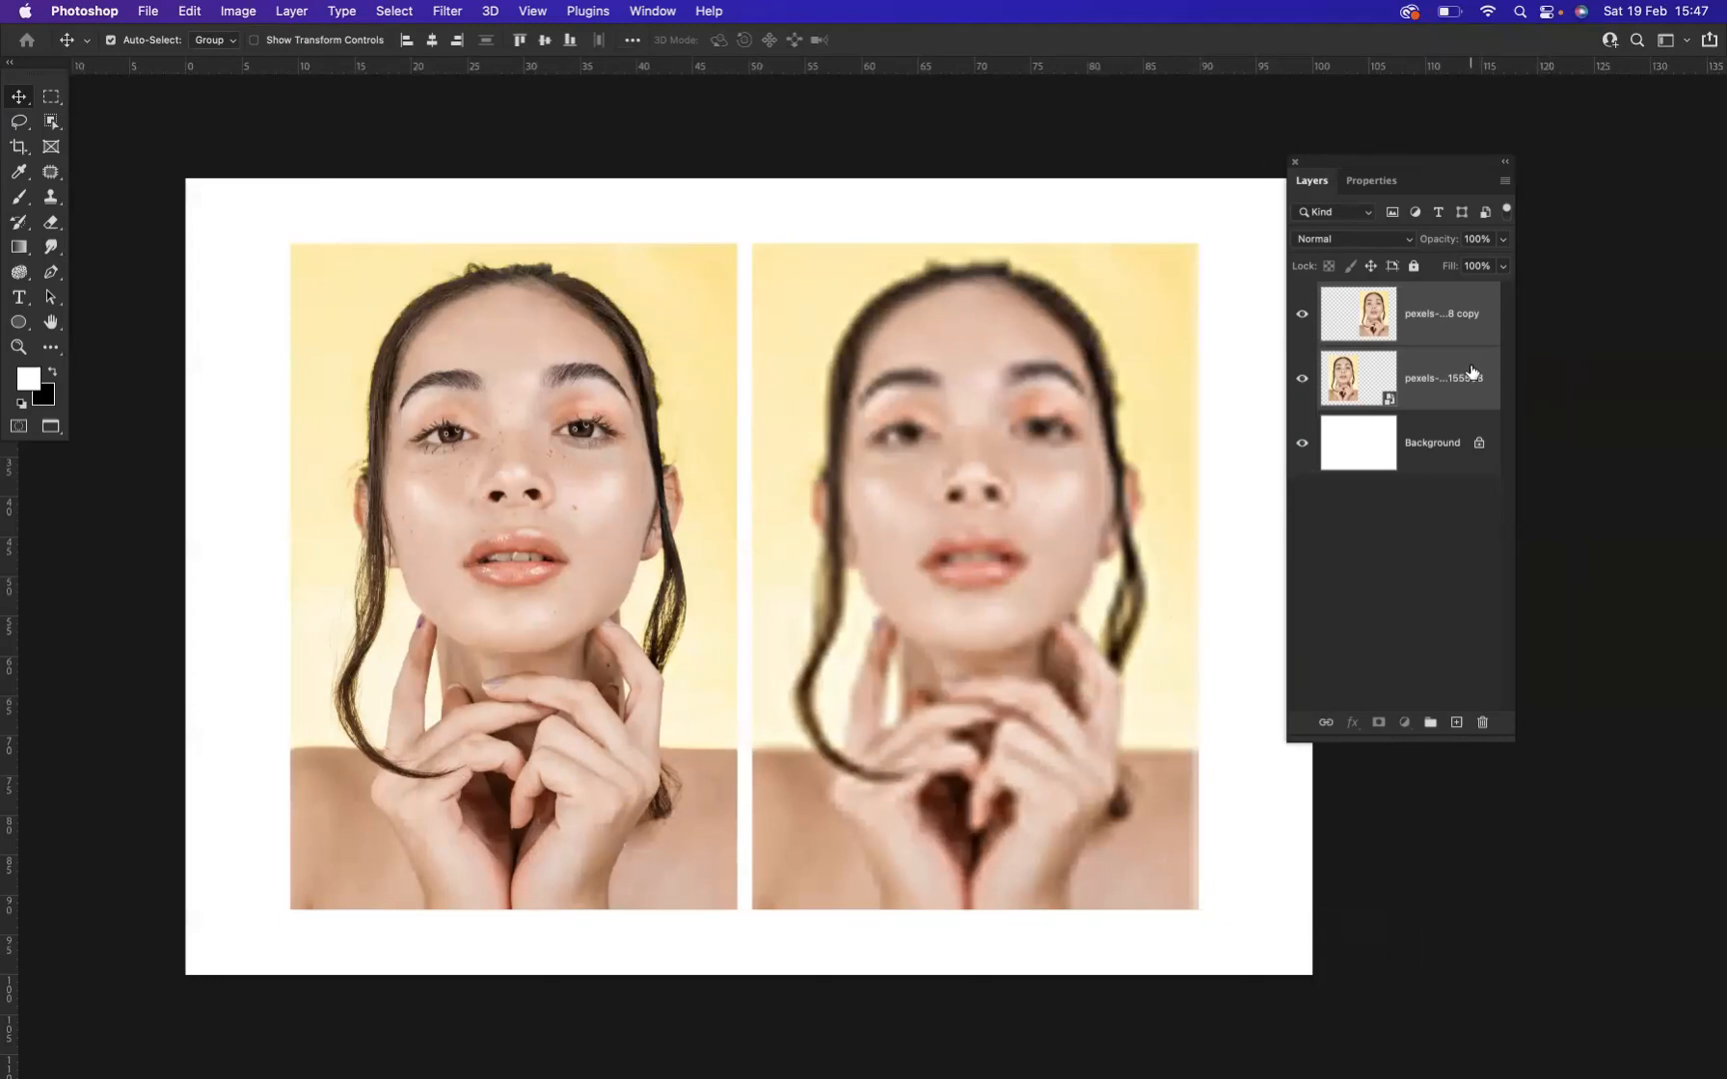
left_click(1389, 402)
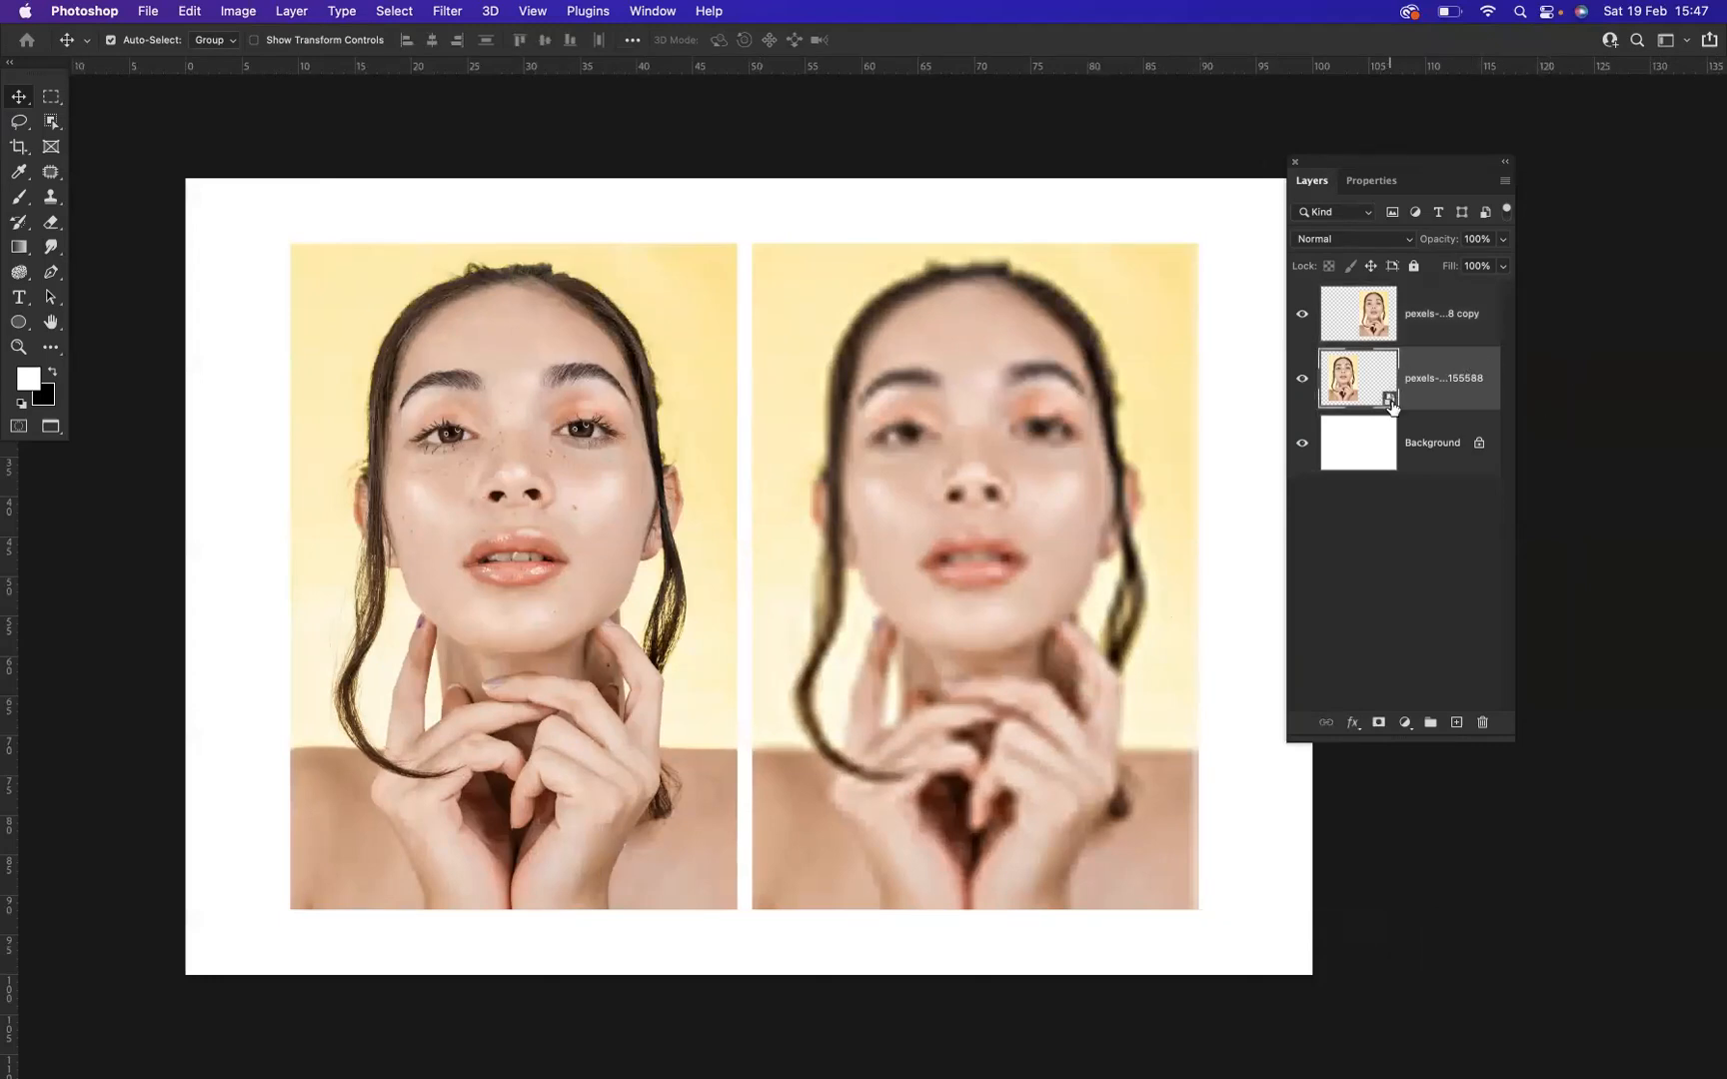
left_click(1440, 304)
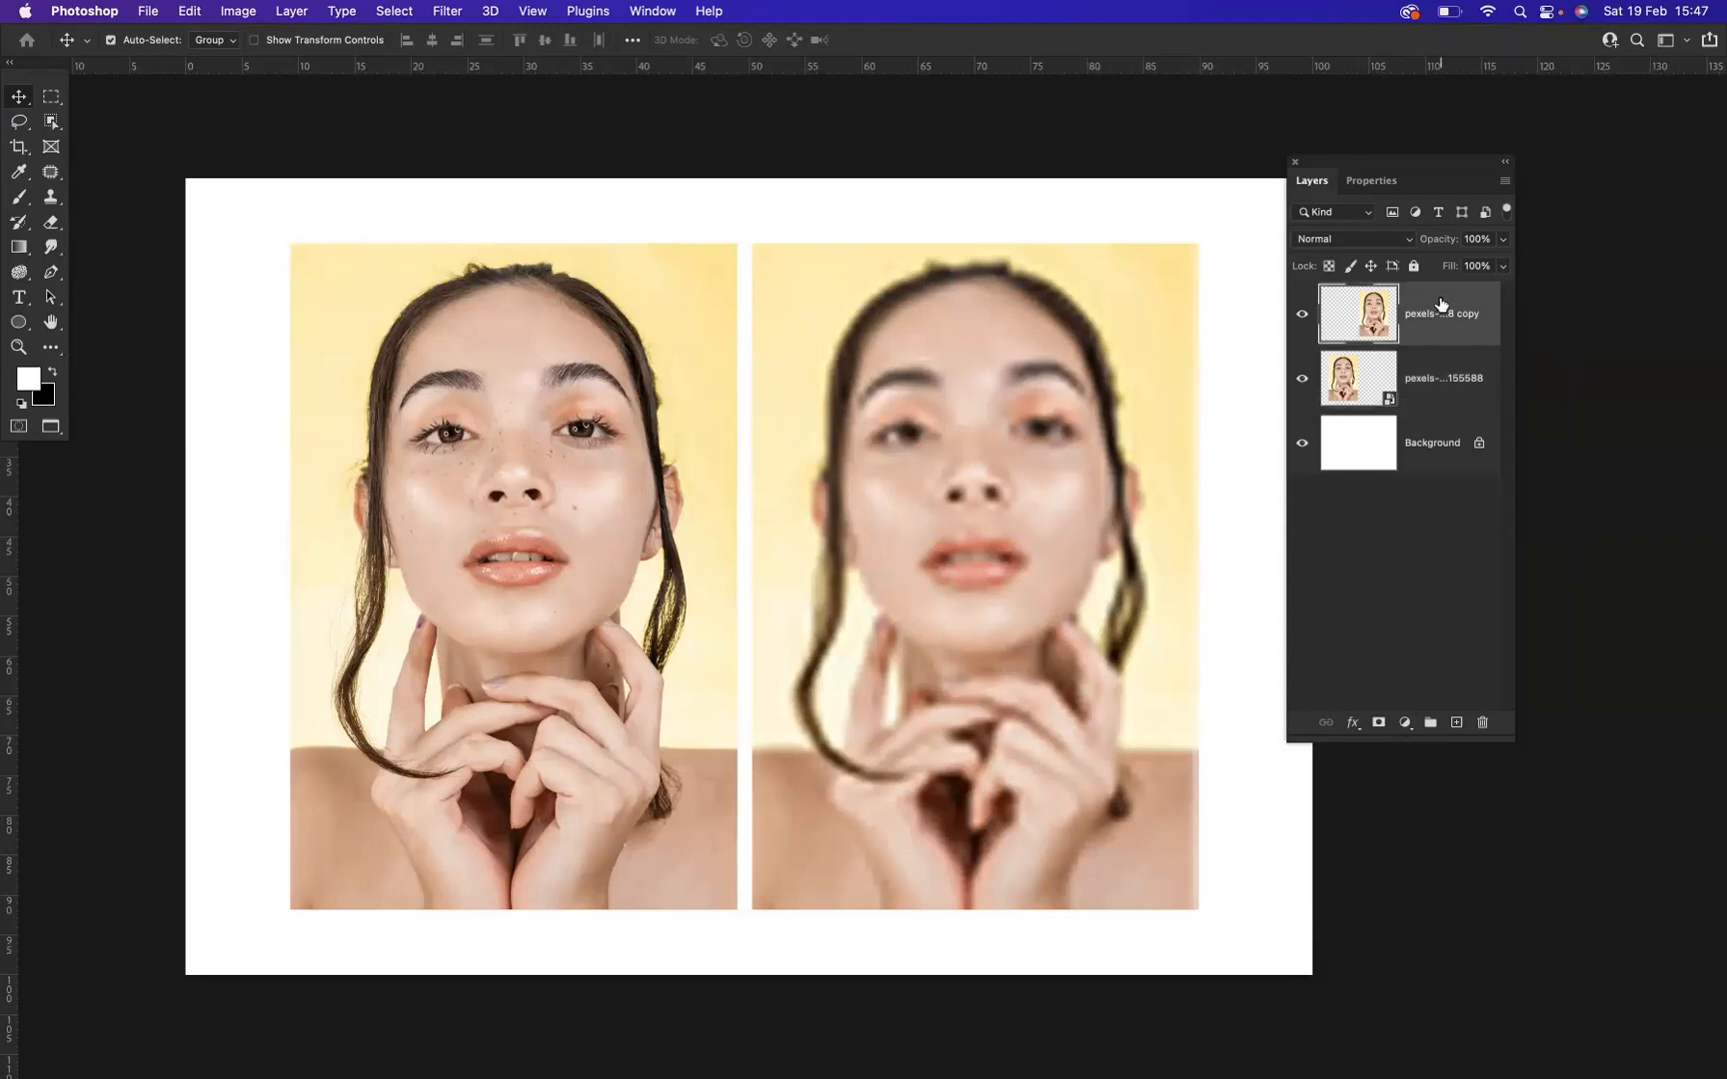